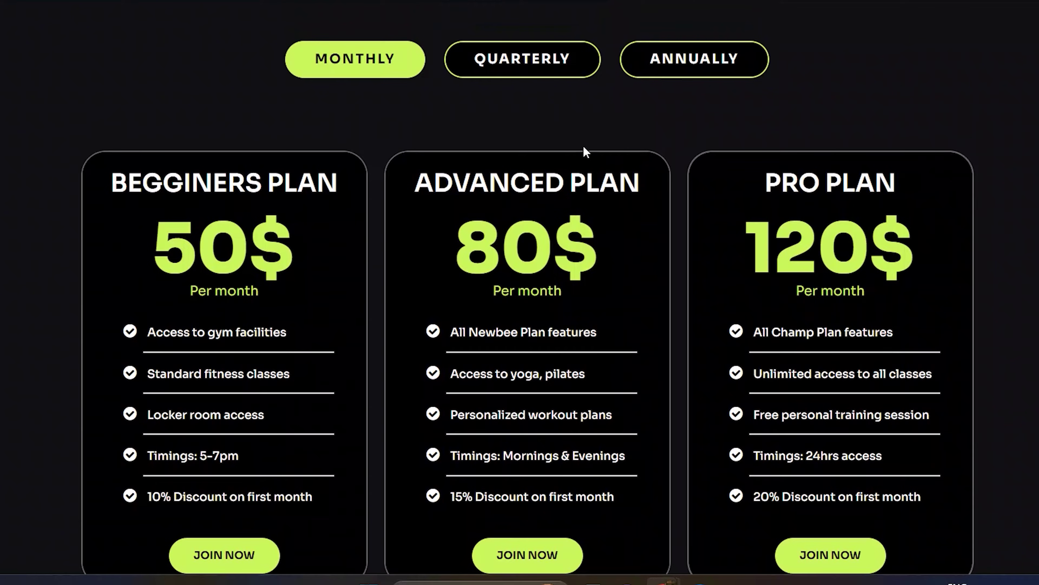
Switch the pricing tabs through Quarterly to Annually to show the 480$, 720$ and 980$ yearly prices.
{"action": "left_click", "coordinate": [540, 69]}
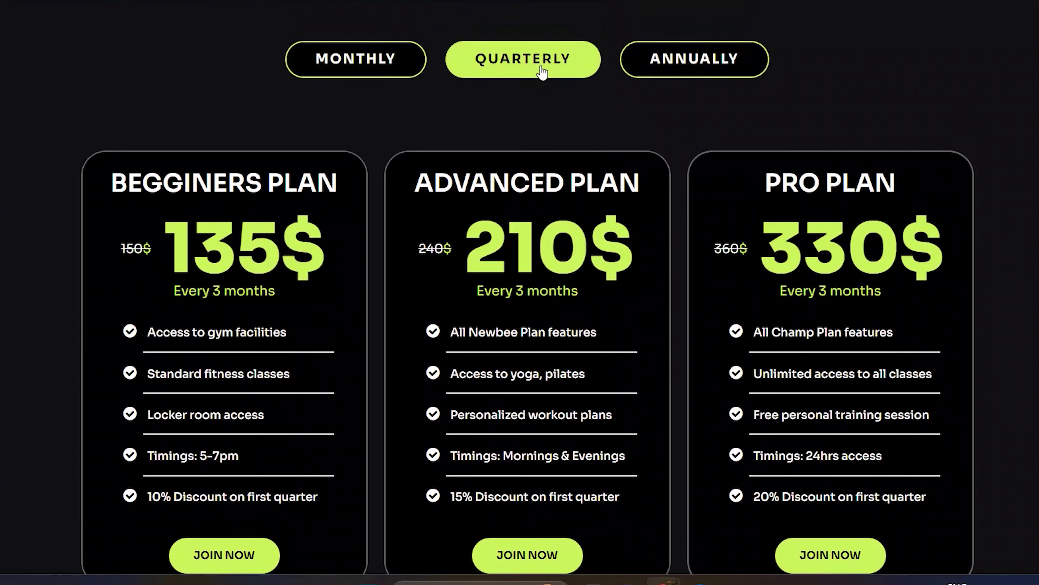
{"action": "left_click", "coordinate": [646, 67]}
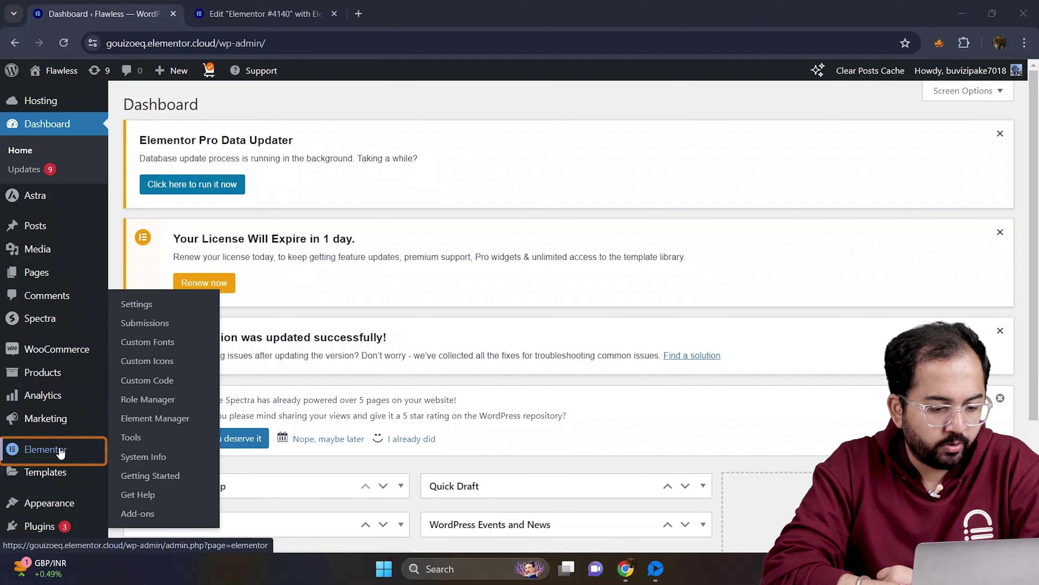
Set Nested Elements to Active under Elementor Settings > Features and save the changes.
{"action": "left_click", "coordinate": [148, 305]}
{"action": "scroll", "coordinate": [374, 341], "scroll_direction": "down", "scroll_amount": 2}
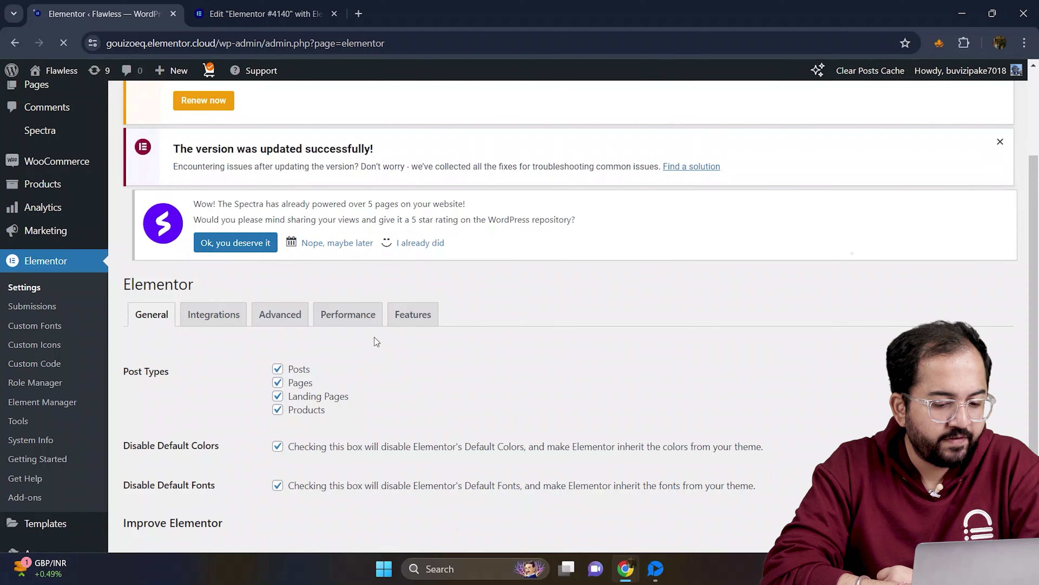
{"action": "left_click", "coordinate": [401, 323]}
{"action": "scroll", "coordinate": [364, 367], "scroll_direction": "down", "scroll_amount": 3}
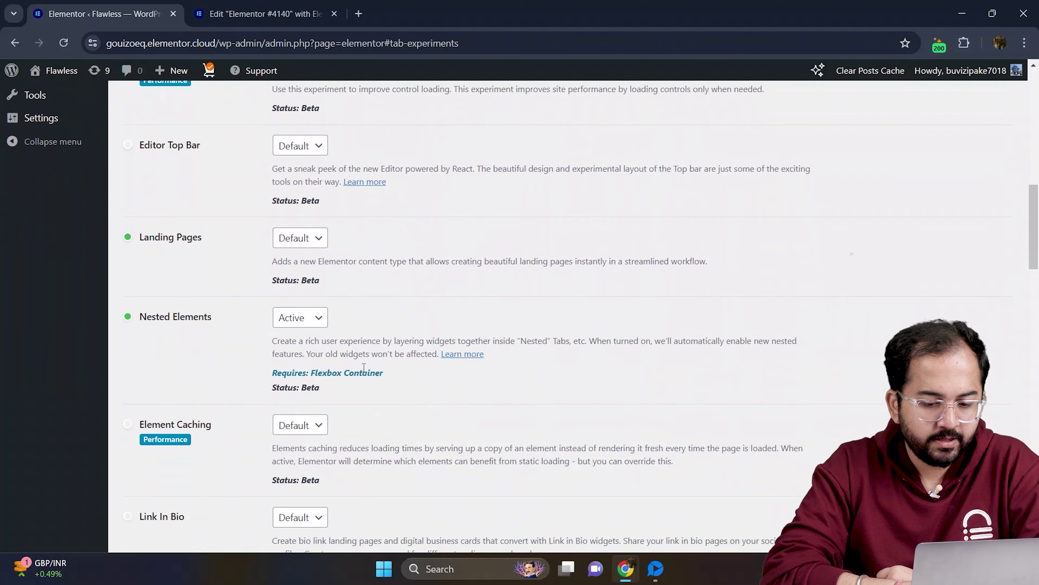
{"action": "left_click", "coordinate": [299, 323]}
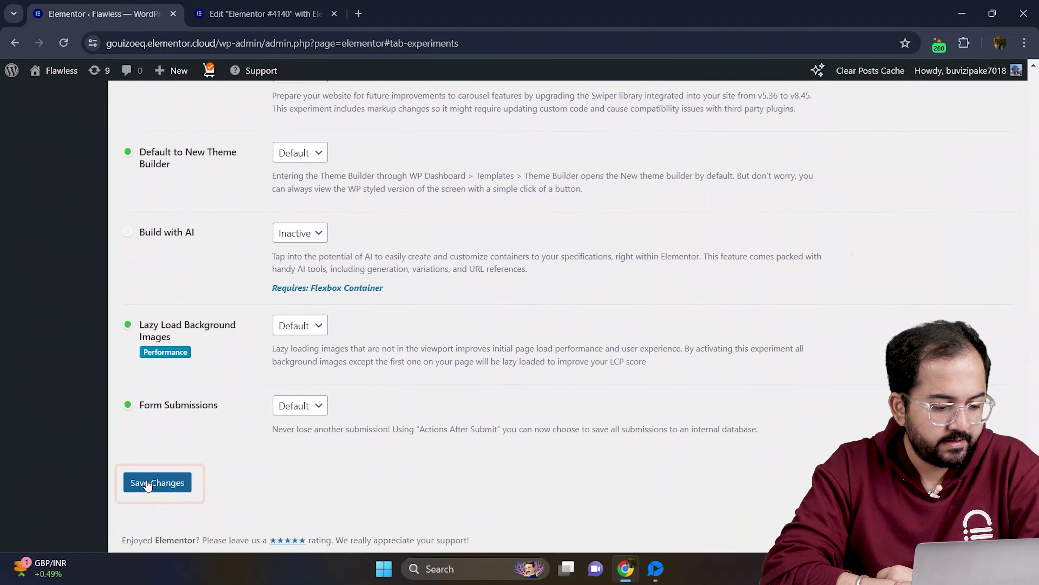
{"action": "left_click", "coordinate": [147, 486]}
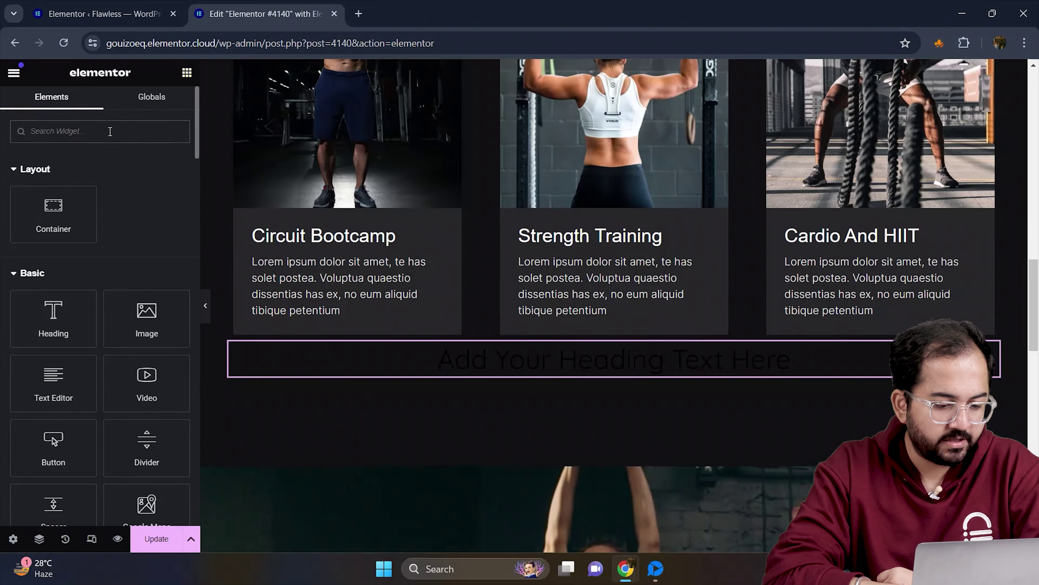
Add a Tabs widget below the Our Pricing Plans heading.
{"action": "left_click", "coordinate": [110, 131]}
{"action": "type", "text": "T"}
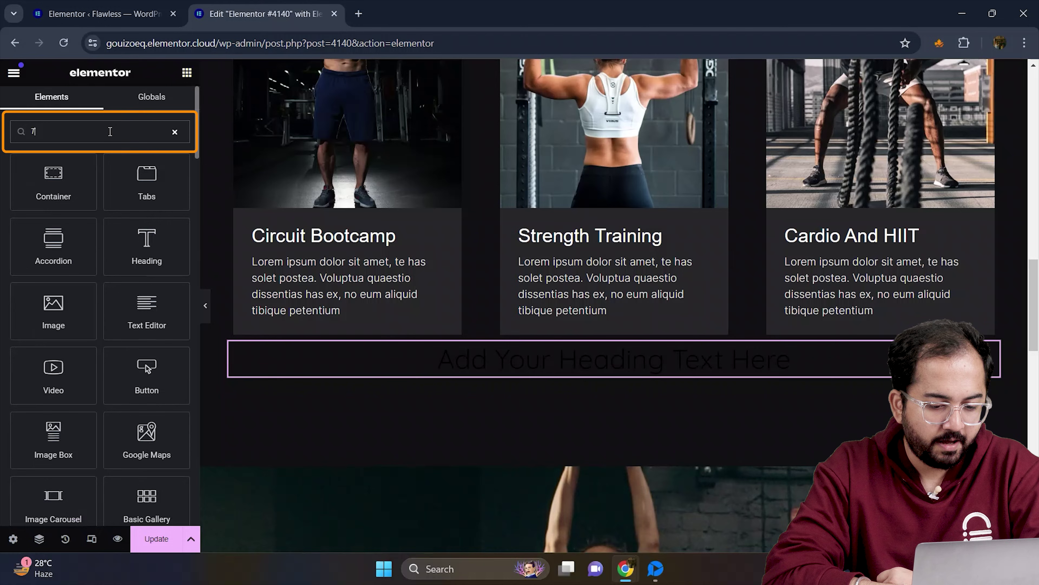
{"action": "type", "text": "abs"}
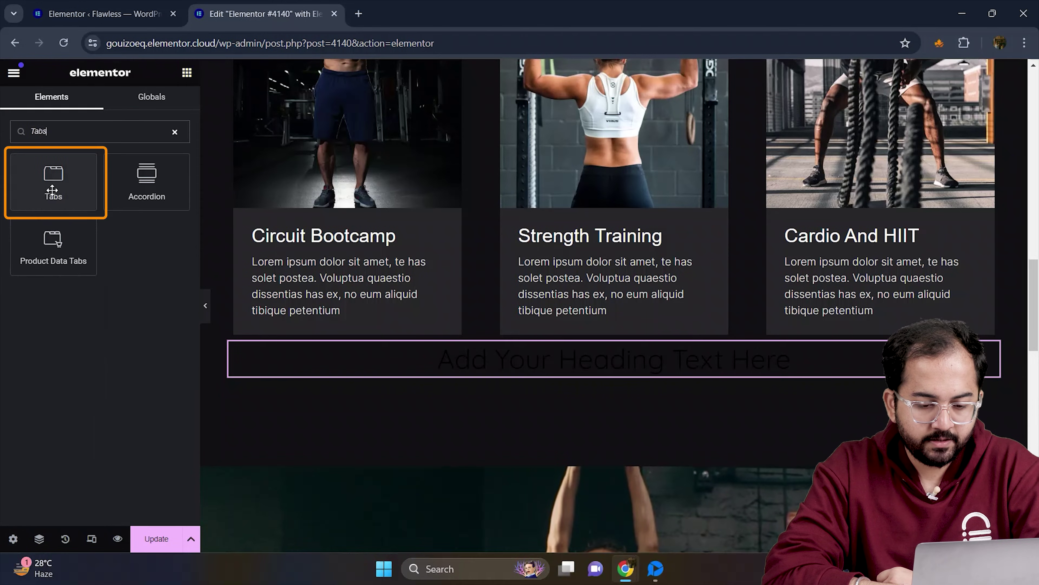
{"action": "left_click_drag", "start_coordinate": [52, 190], "coordinate": [544, 380]}
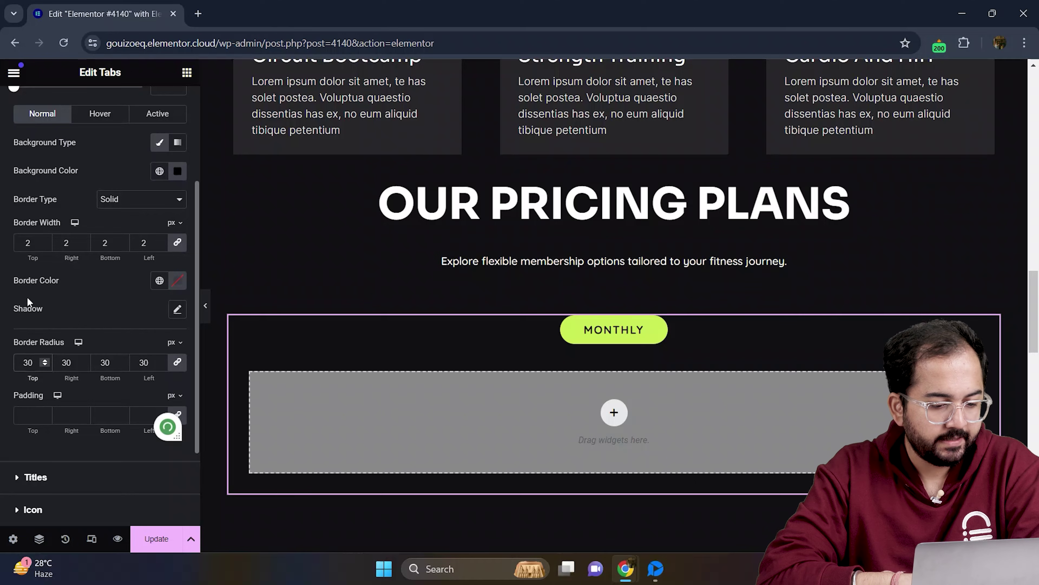
Set the tabs' hover background and tab titles' hover colour to #FFFFFF.
{"action": "scroll", "coordinate": [46, 270], "scroll_direction": "up", "scroll_amount": 2}
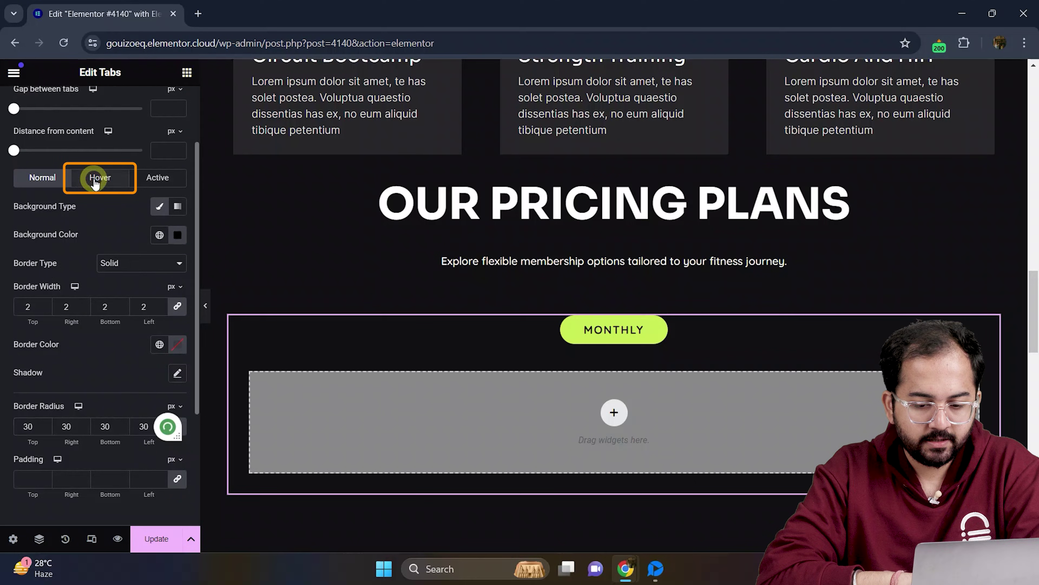
{"action": "left_click", "coordinate": [99, 178]}
{"action": "left_click", "coordinate": [177, 234]}
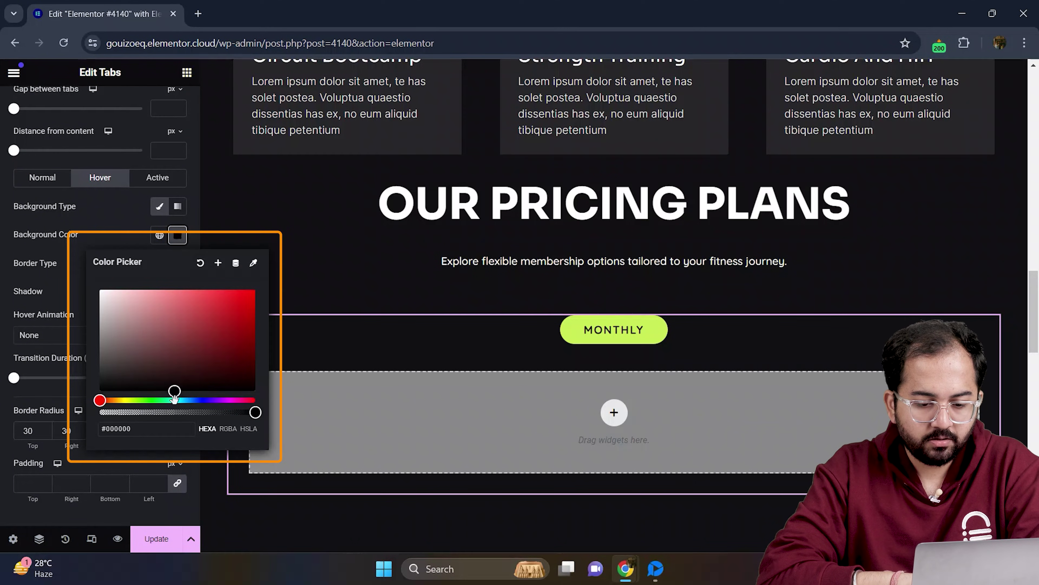
{"action": "scroll", "coordinate": [97, 356], "scroll_direction": "down", "scroll_amount": 5}
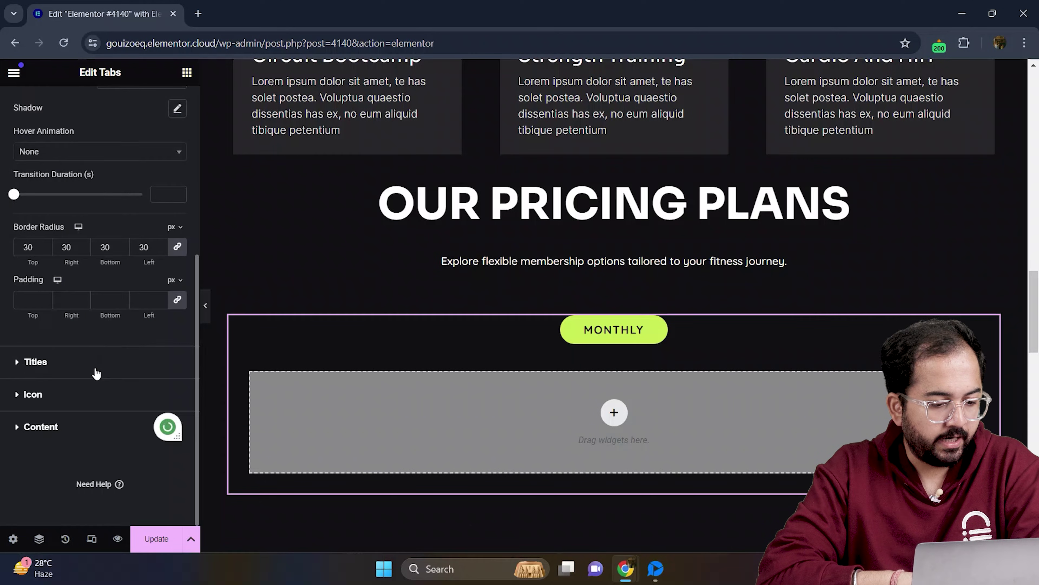
{"action": "left_click", "coordinate": [96, 373]}
{"action": "left_click", "coordinate": [106, 251]}
{"action": "left_click", "coordinate": [177, 272]}
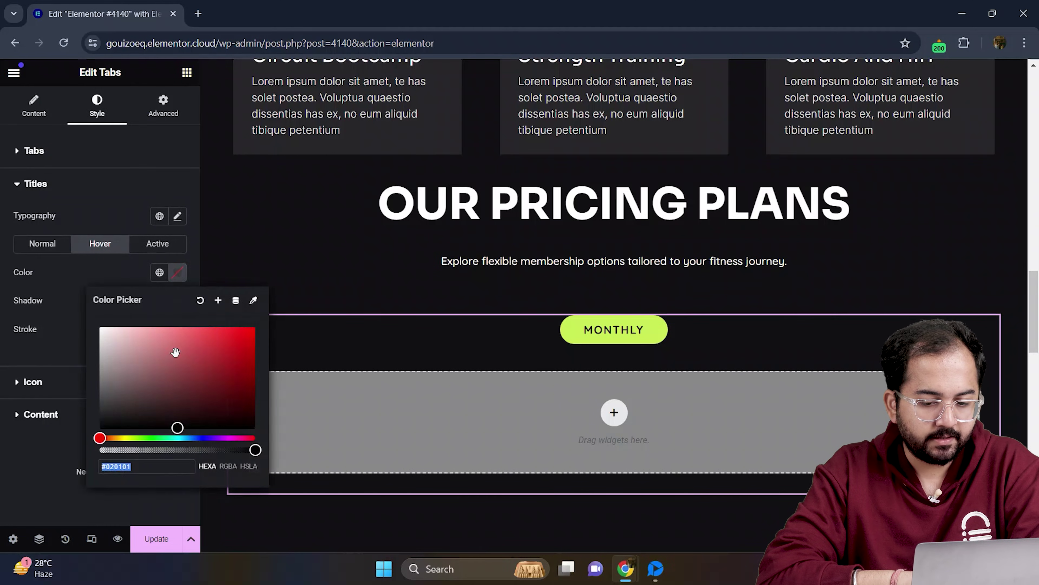
{"action": "left_click", "coordinate": [176, 425]}
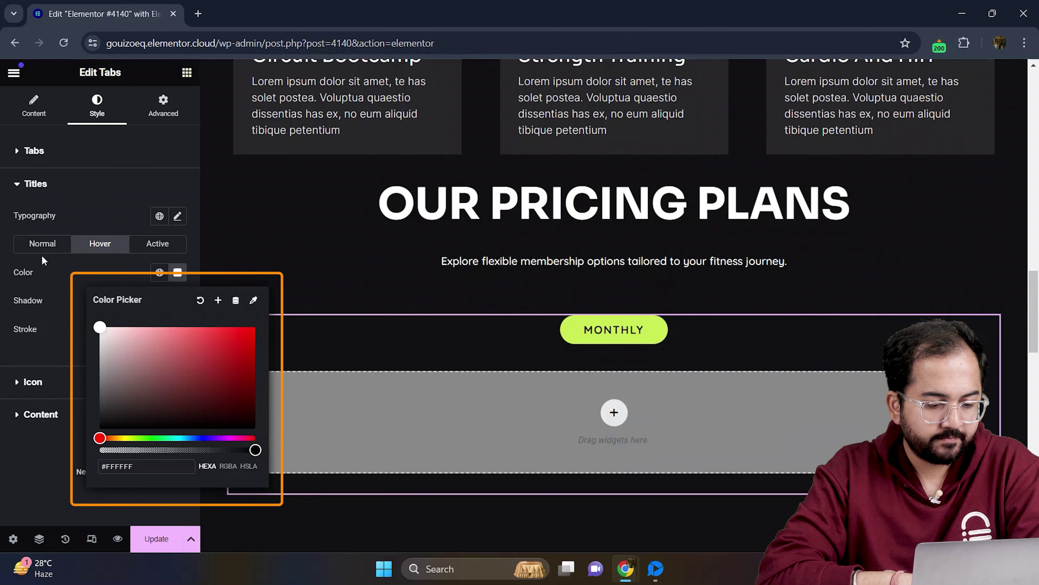
{"action": "left_click", "coordinate": [177, 216]}
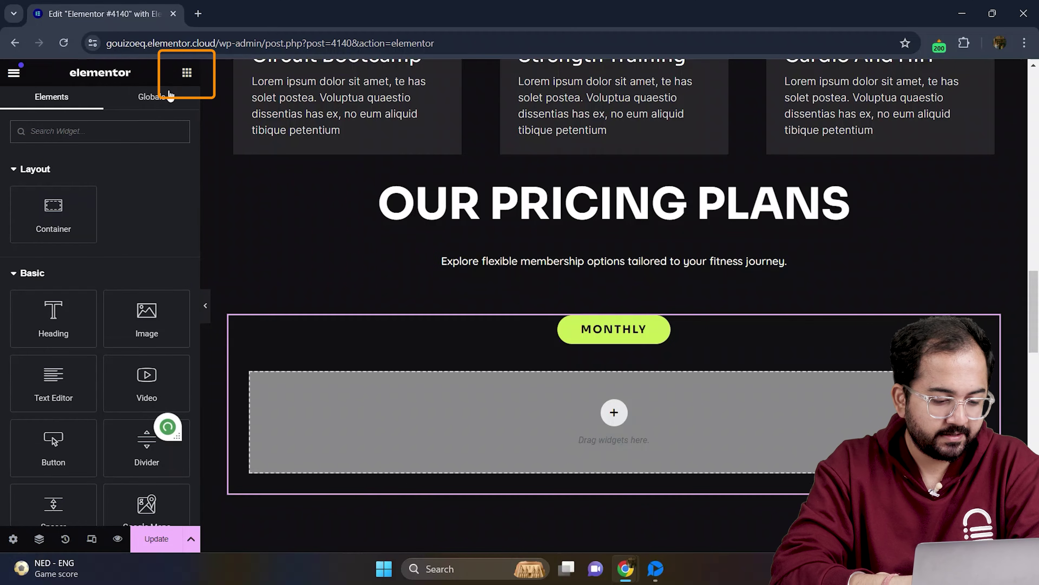
Add a Price Table to the Monthly tab titled NEWBEE PLAN with description 'For Begginers'.
{"action": "left_click", "coordinate": [128, 121]}
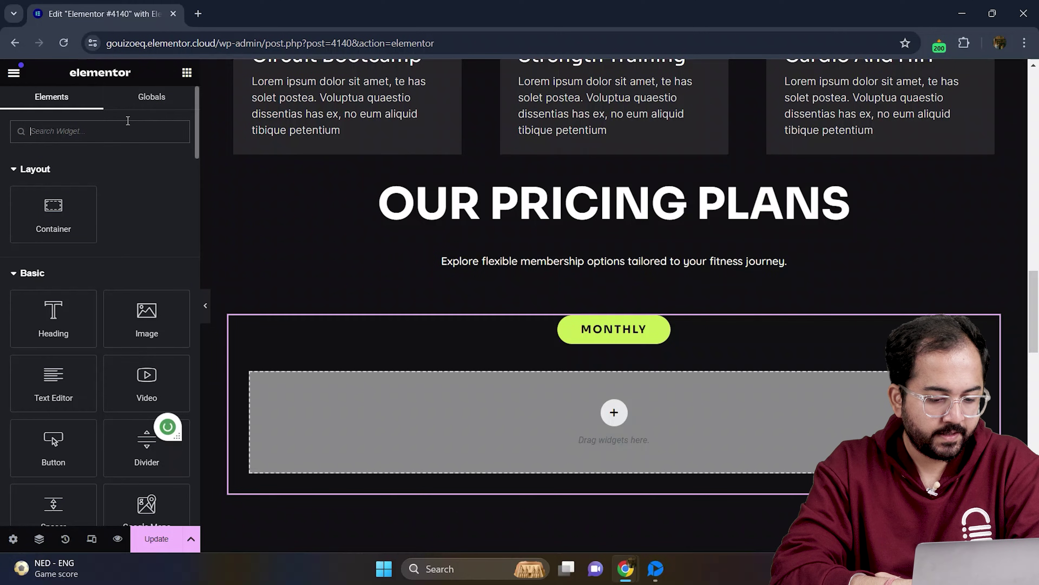
{"action": "type", "text": "price Table"}
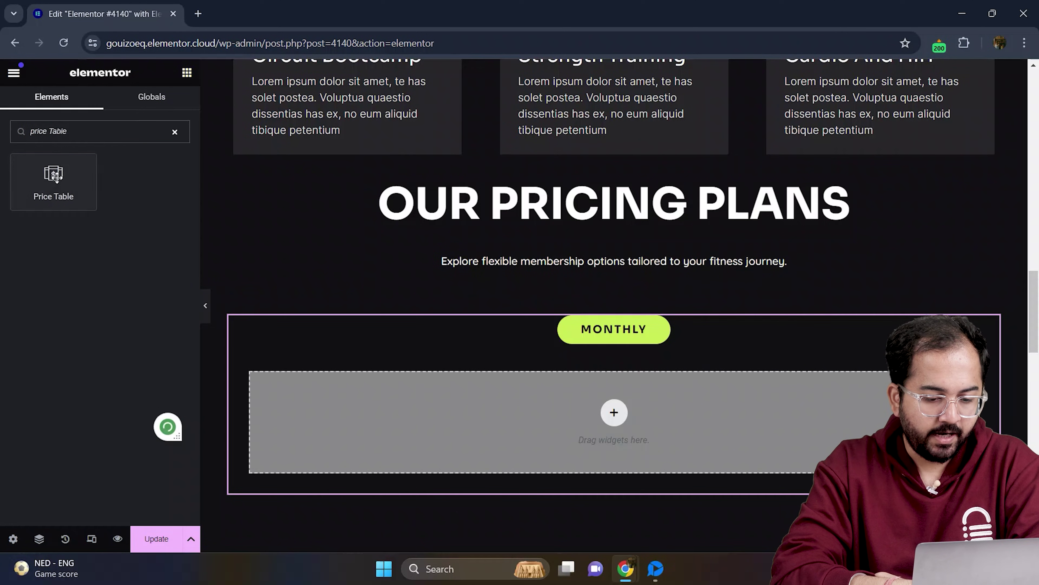
{"action": "left_click_drag", "start_coordinate": [53, 180], "coordinate": [629, 386]}
{"action": "left_click", "coordinate": [33, 105]}
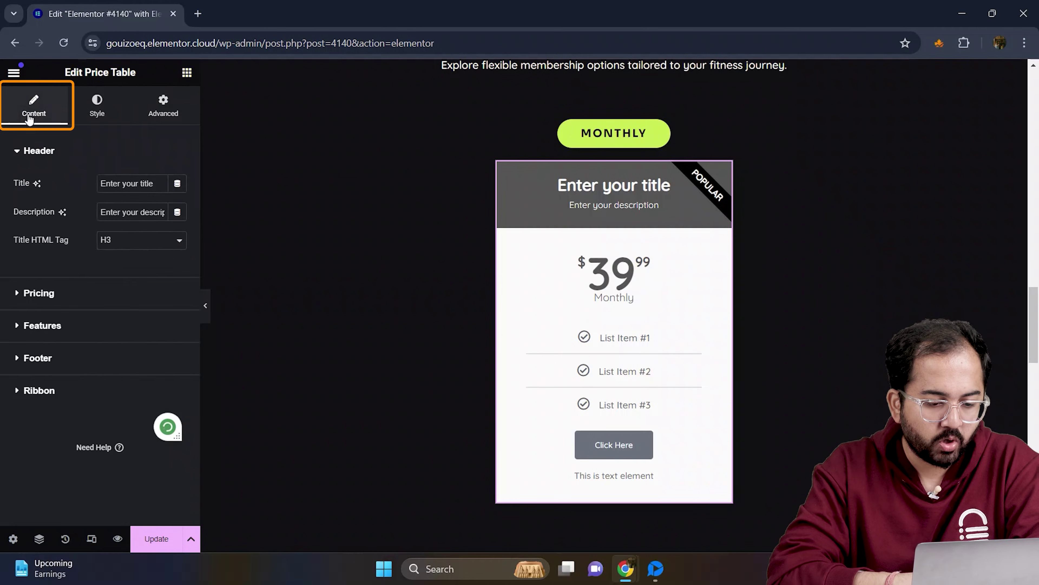
{"action": "left_click", "coordinate": [132, 186]}
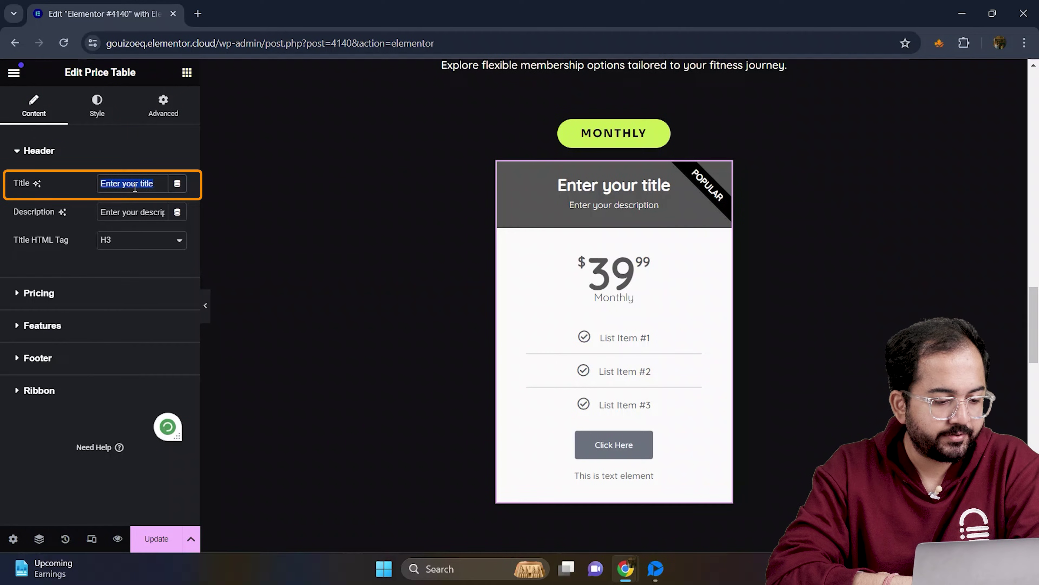
{"action": "type", "text": "NEWBEE PLAN"}
{"action": "left_click", "coordinate": [131, 217]}
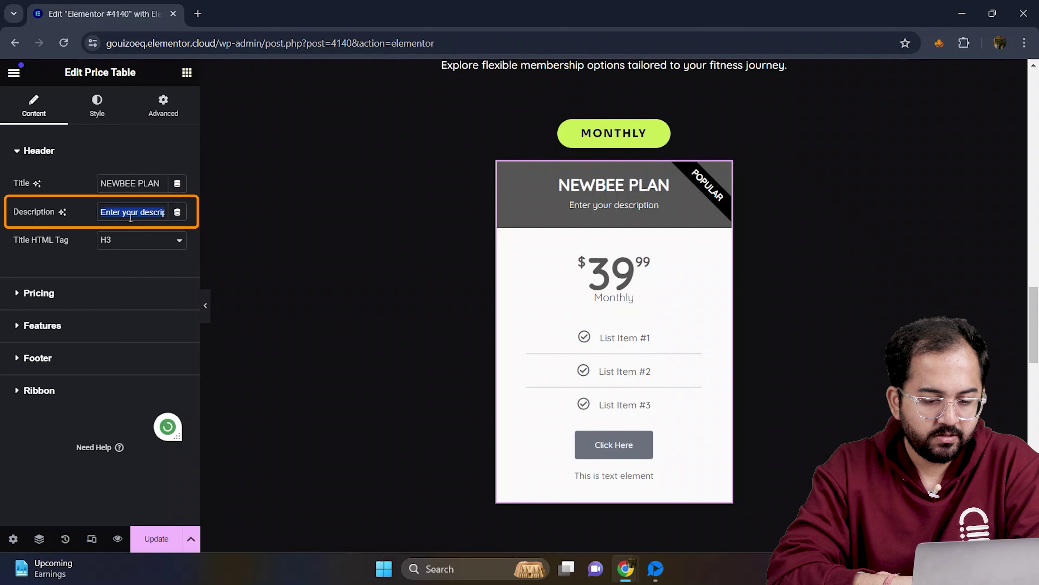
{"action": "type", "text": "For Begginers"}
Change the price from 39.99 to 50 and replace the Monthly billing period text.
{"action": "left_click", "coordinate": [92, 307]}
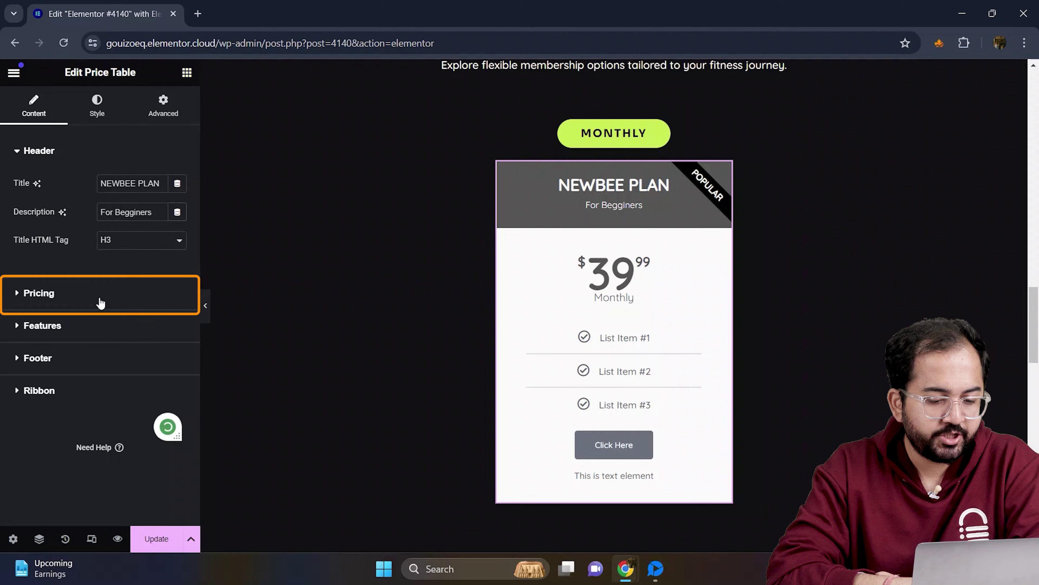
{"action": "left_click", "coordinate": [101, 303]}
{"action": "left_click", "coordinate": [133, 245]}
{"action": "key", "text": "BackSpace"}
{"action": "key", "text": "BackSpace"}
{"action": "key", "text": "BackSpace"}
{"action": "key", "text": "BackSpace"}
{"action": "key", "text": "BackSpace"}
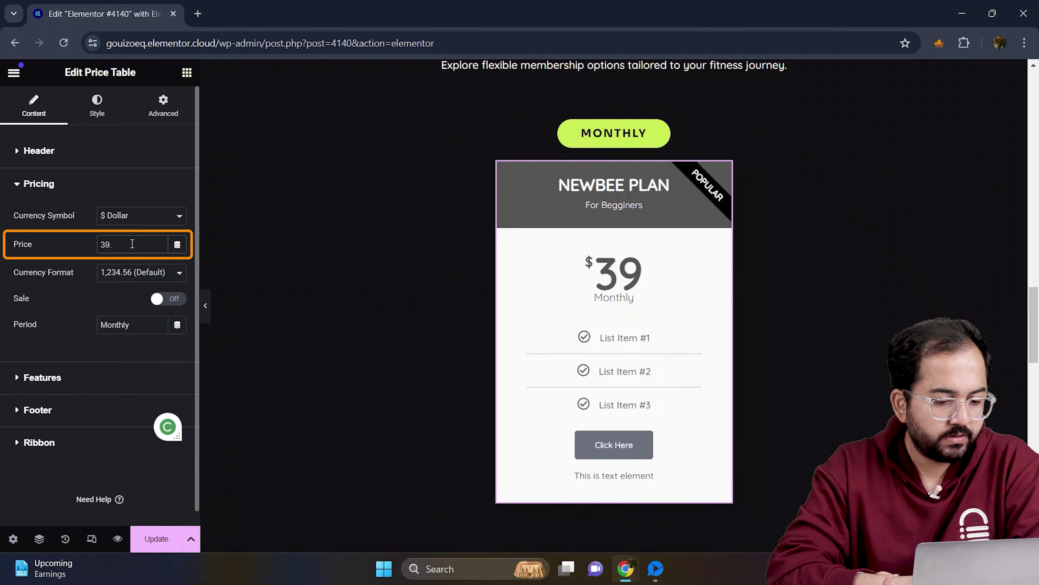
{"action": "type", "text": "50"}
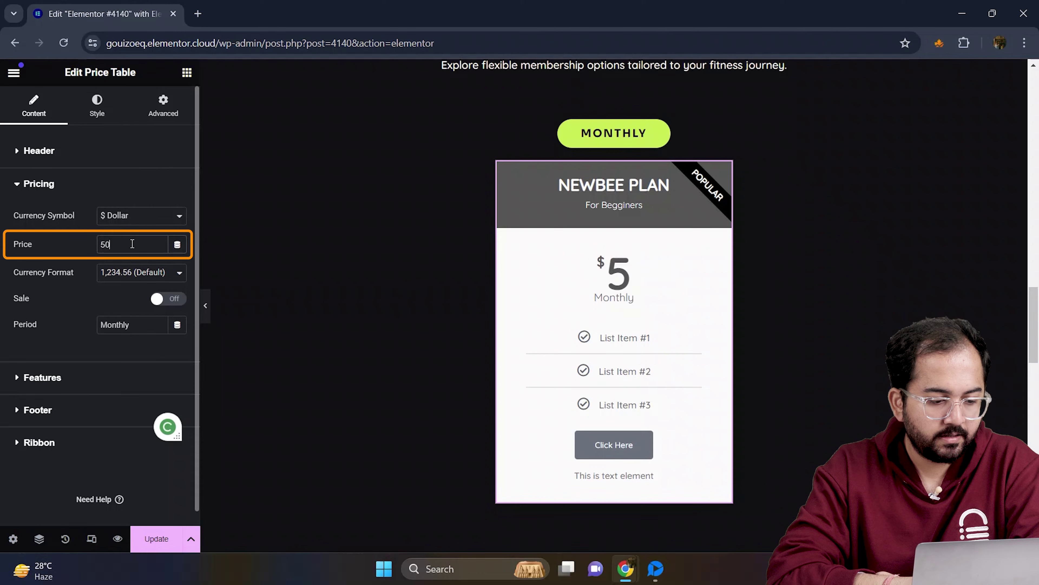
{"action": "scroll", "coordinate": [132, 243], "scroll_direction": "down", "scroll_amount": 1}
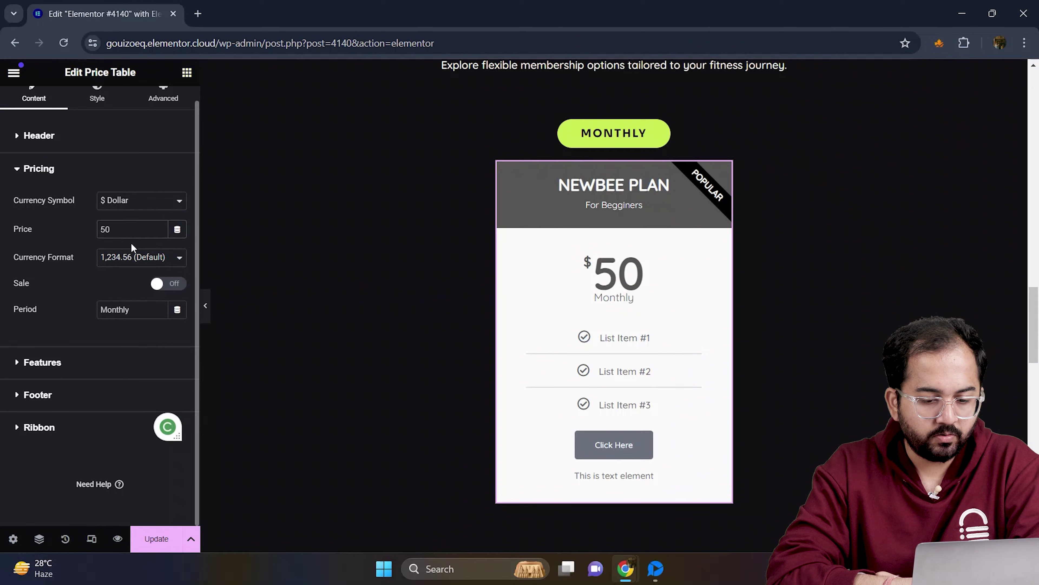
{"action": "double_click", "coordinate": [141, 312]}
{"action": "key", "text": "BackSpace"}
{"action": "type", "text": "E"}
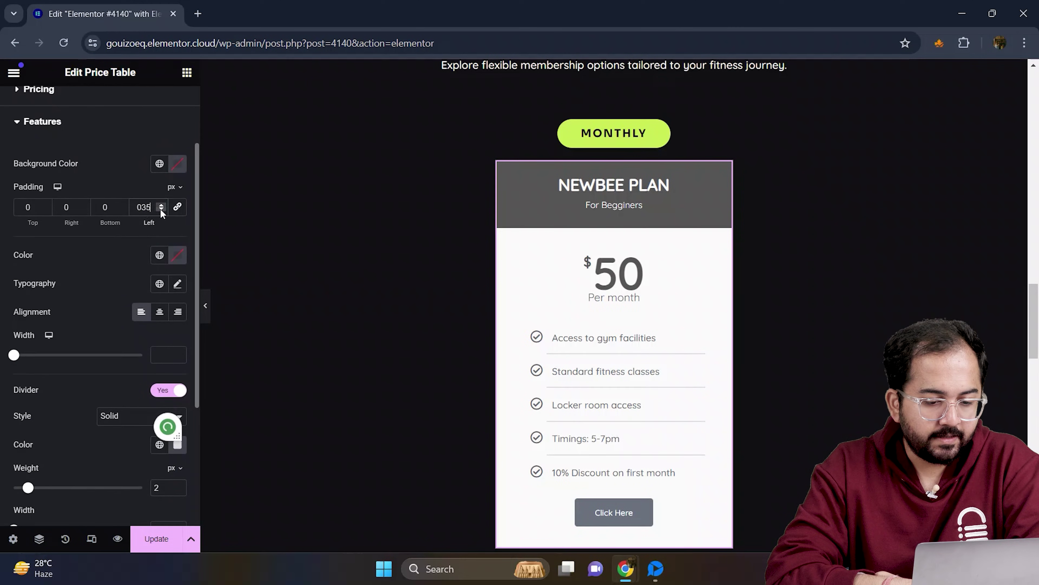
Set the feature list font family to Sora.
{"action": "left_click", "coordinate": [178, 283]}
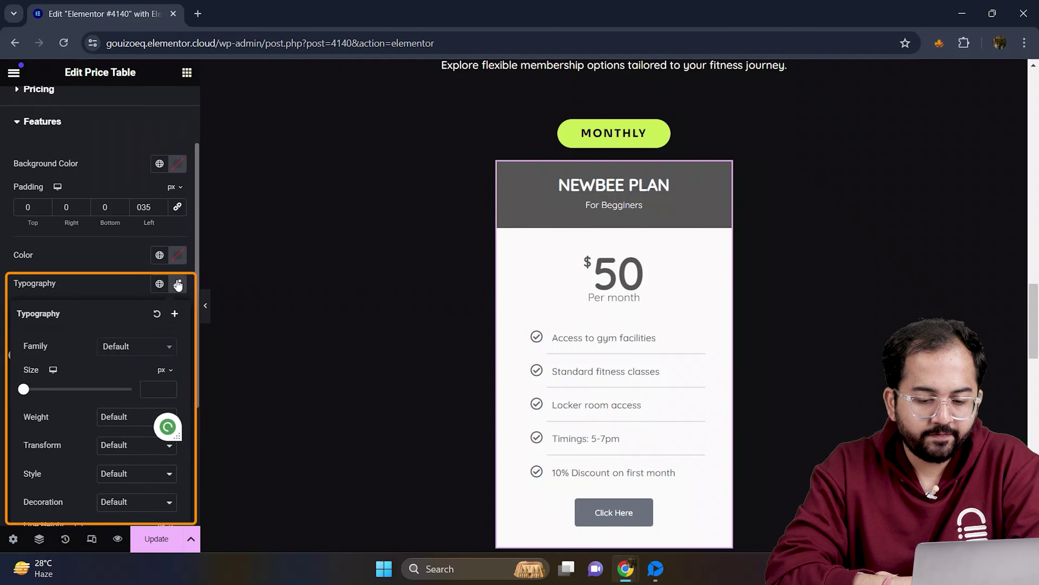
{"action": "left_click", "coordinate": [141, 351]}
{"action": "type", "text": "sora"}
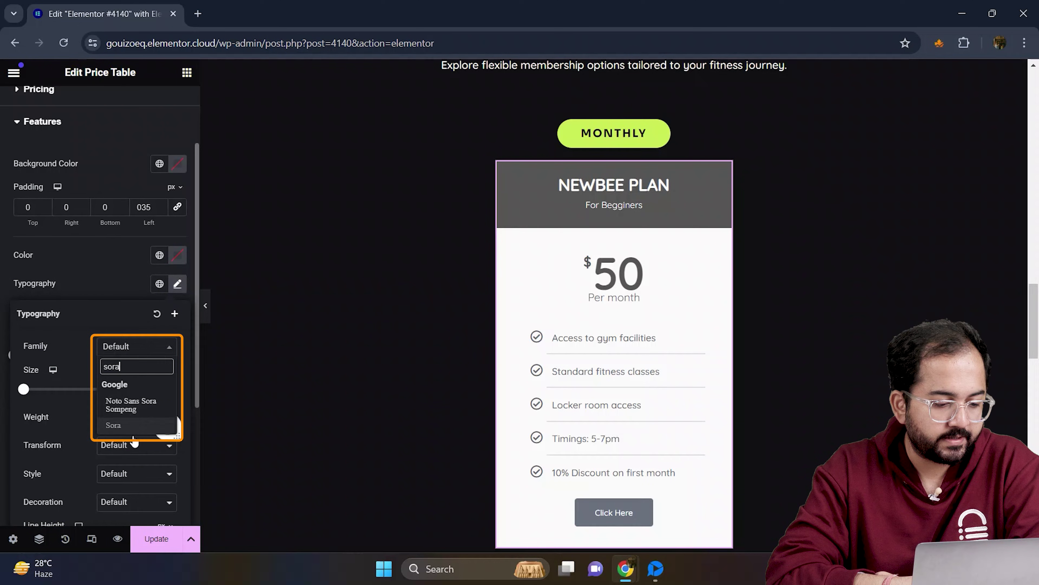
{"action": "left_click", "coordinate": [133, 429]}
Make the NEWBEE PLAN header background pure black.
{"action": "scroll", "coordinate": [102, 246], "scroll_direction": "up", "scroll_amount": 3}
{"action": "left_click", "coordinate": [92, 148]}
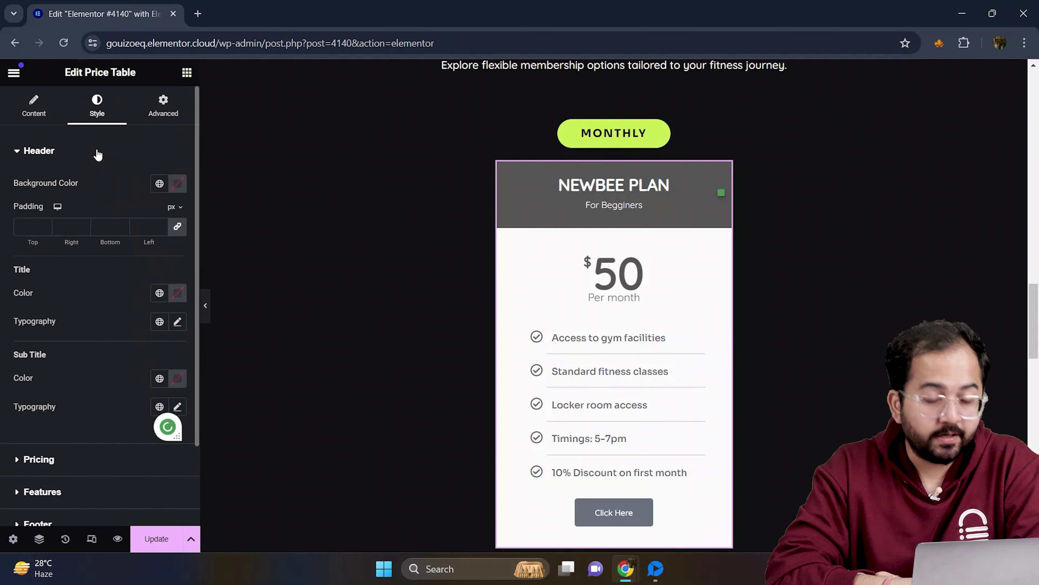
{"action": "left_click", "coordinate": [181, 187]}
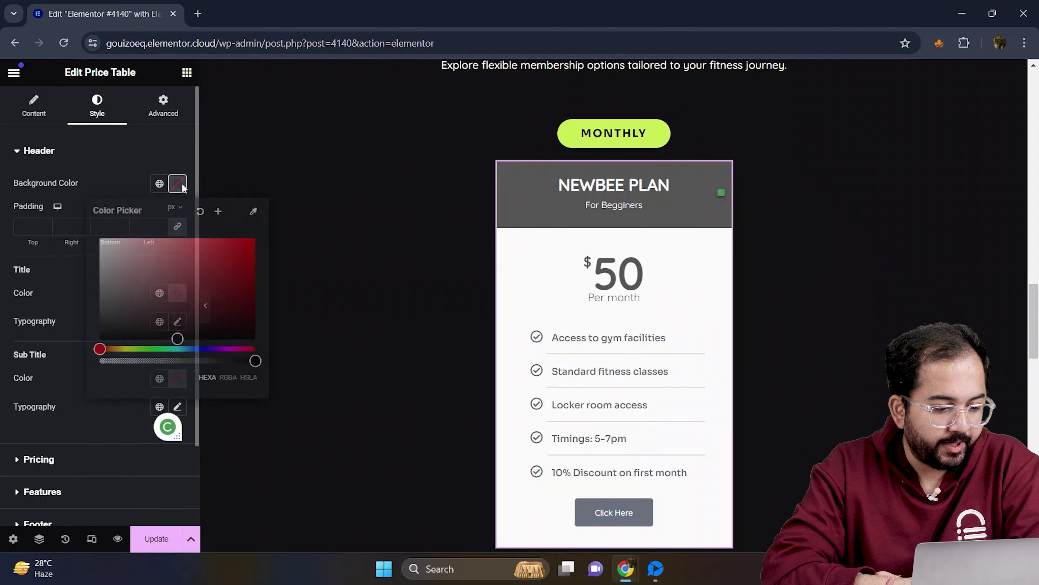
{"action": "left_click_drag", "start_coordinate": [177, 336], "coordinate": [175, 342]}
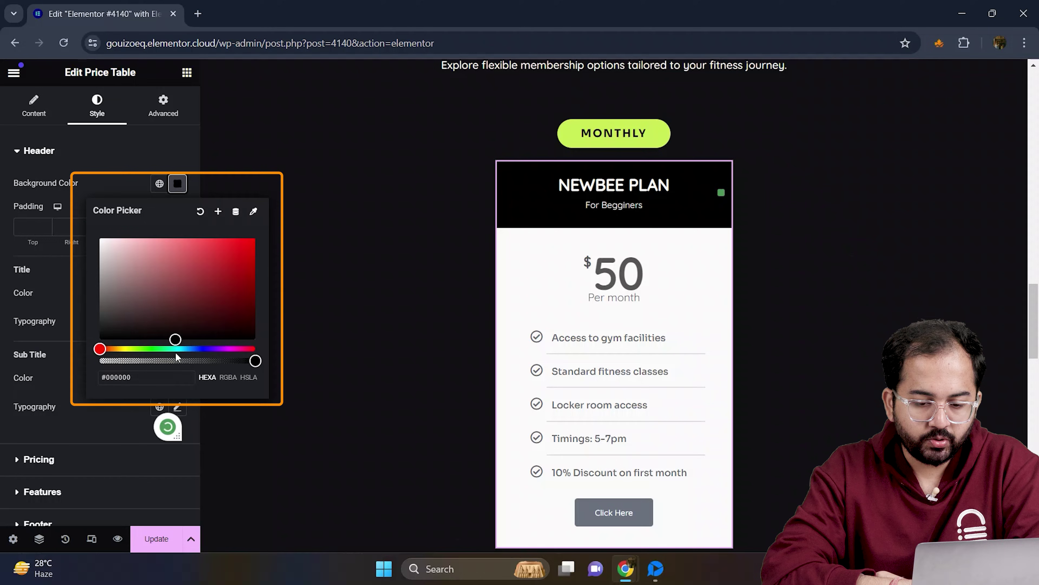
Give the price area a black background and Sora price typography.
{"action": "scroll", "coordinate": [123, 356], "scroll_direction": "down", "scroll_amount": 3}
{"action": "left_click", "coordinate": [51, 359]}
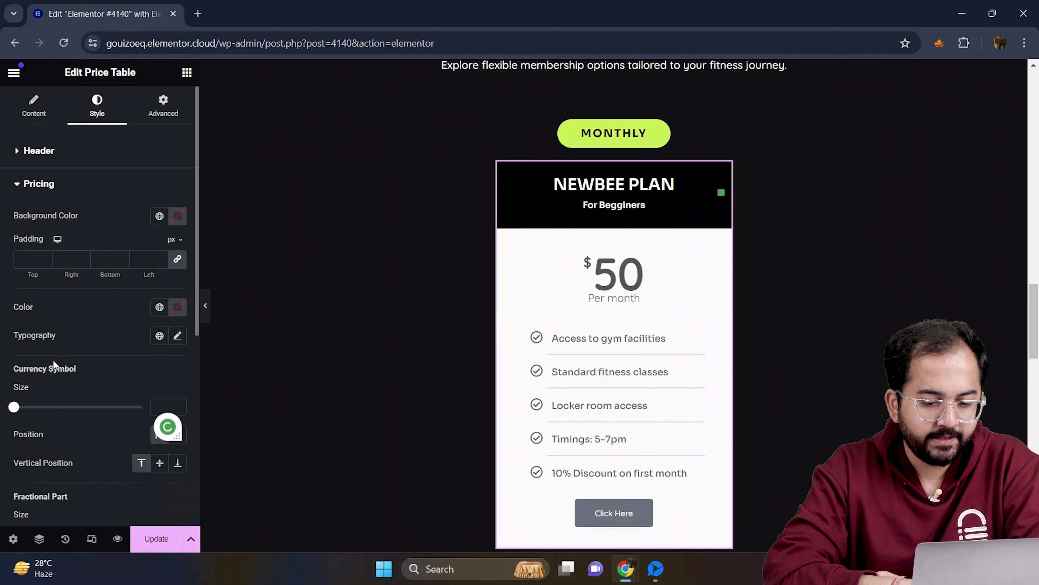
{"action": "left_click", "coordinate": [177, 172]}
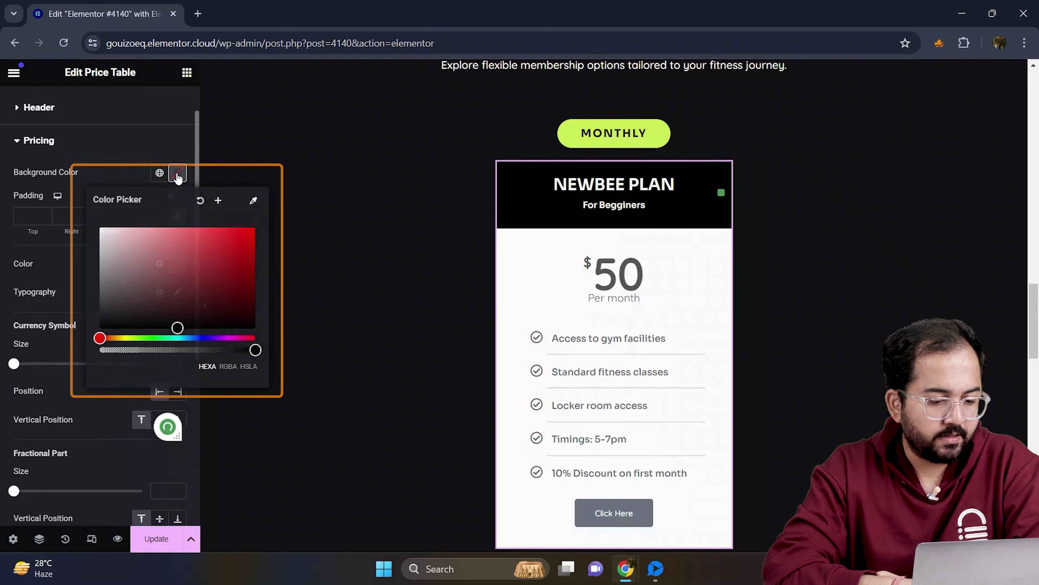
{"action": "left_click", "coordinate": [176, 327]}
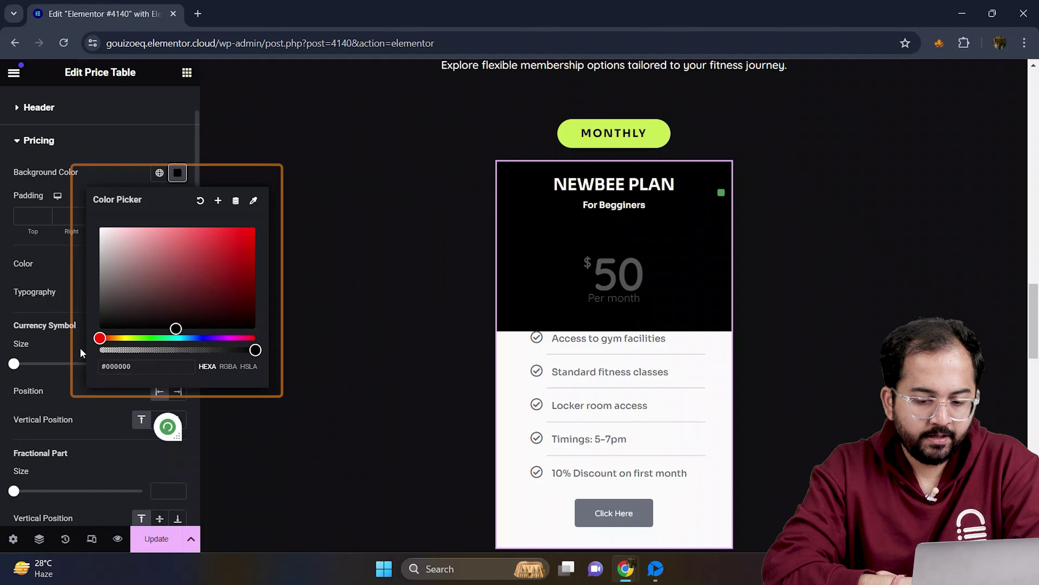
{"action": "left_click", "coordinate": [178, 293]}
{"action": "left_click", "coordinate": [136, 355]}
{"action": "type", "text": "sora"}
{"action": "left_click", "coordinate": [142, 435]}
{"action": "left_click", "coordinate": [115, 288]}
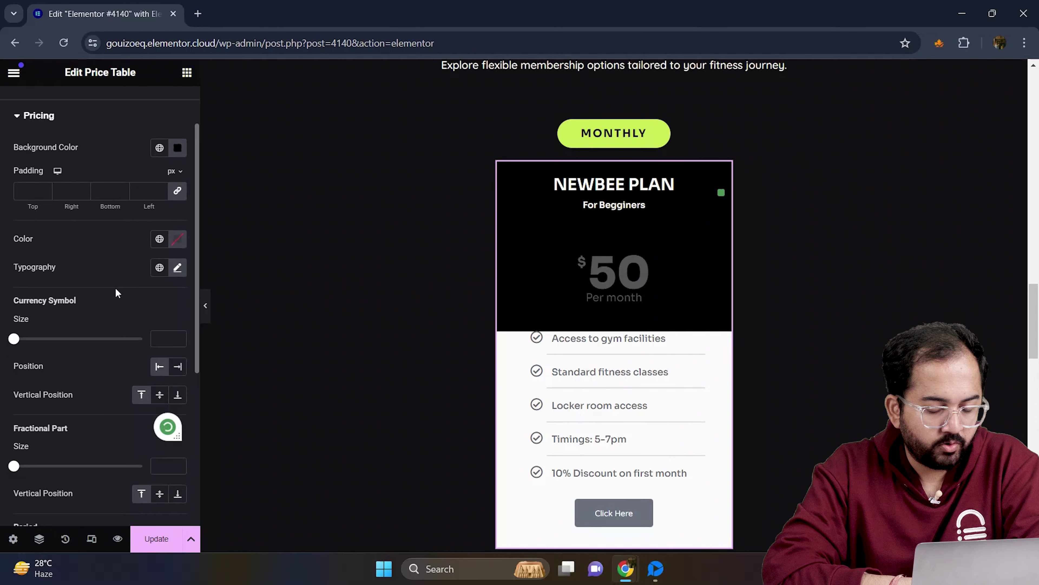
Place the currency symbol after the price and enlarge both the symbol and the 50$.
{"action": "left_click", "coordinate": [179, 366]}
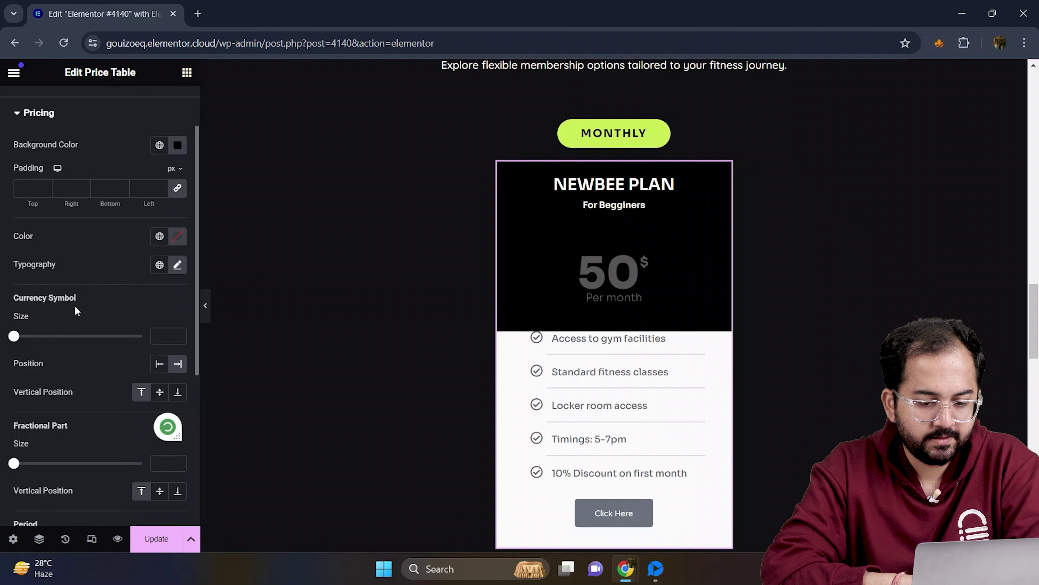
{"action": "left_click_drag", "start_coordinate": [14, 343], "coordinate": [139, 343]}
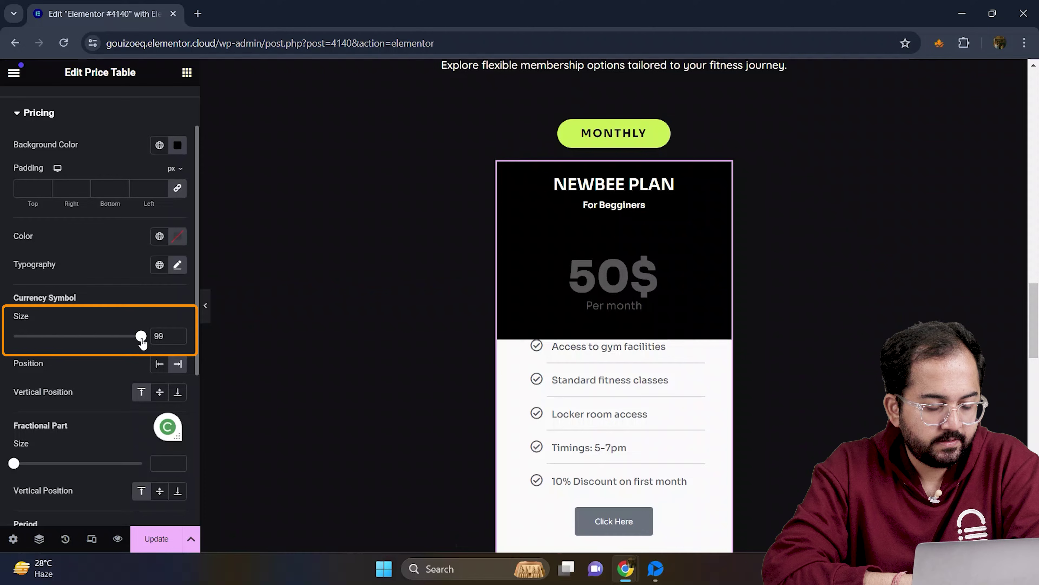
{"action": "left_click", "coordinate": [177, 265]}
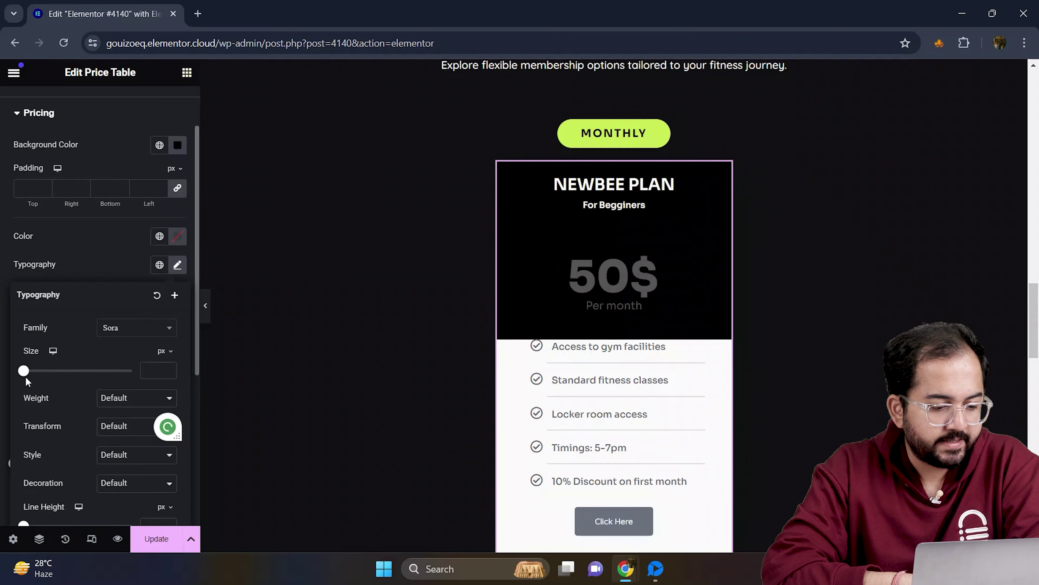
{"action": "left_click_drag", "start_coordinate": [25, 373], "coordinate": [68, 373]}
{"action": "left_click", "coordinate": [111, 390]}
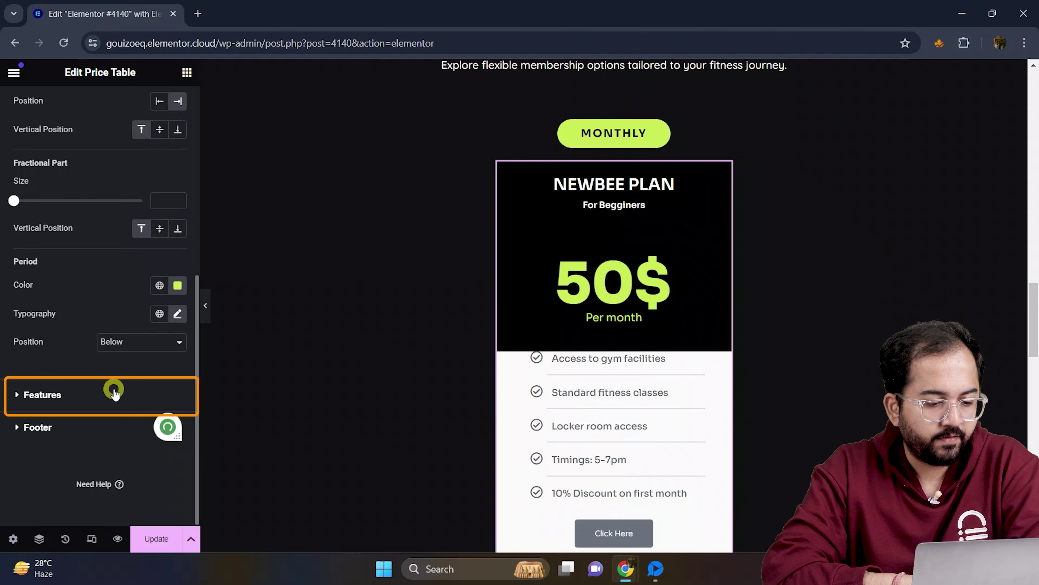
Make the features area black with white feature text.
{"action": "left_click", "coordinate": [112, 391]}
{"action": "left_click", "coordinate": [177, 258]}
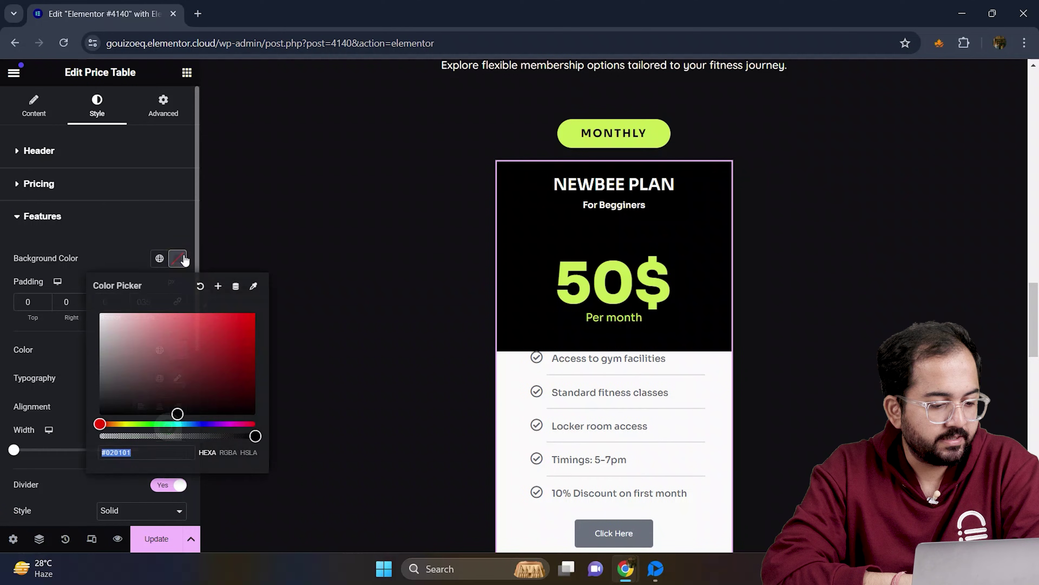
{"action": "left_click", "coordinate": [177, 413]}
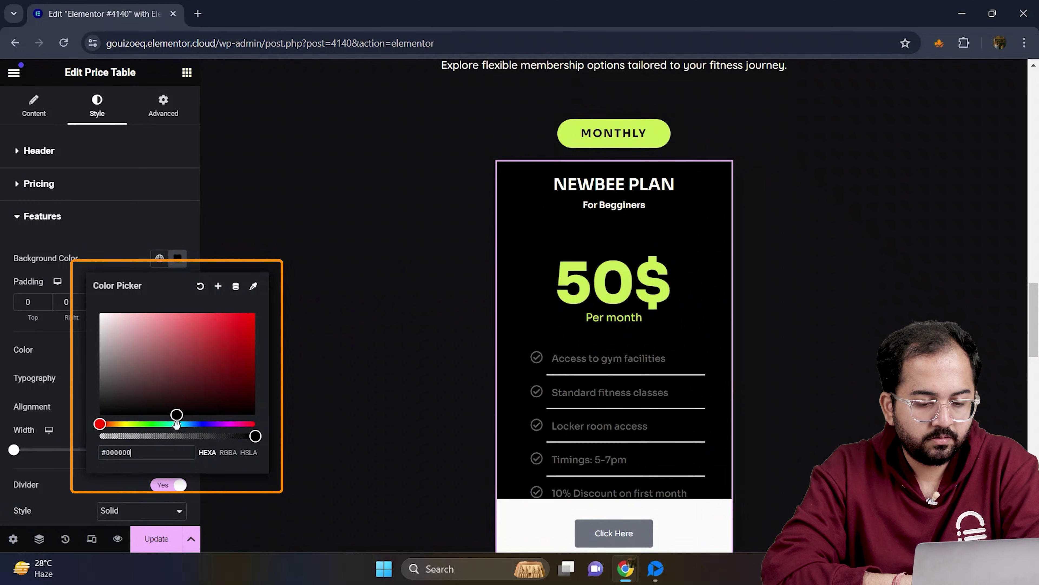
{"action": "left_click", "coordinate": [97, 217]}
{"action": "left_click", "coordinate": [97, 217]}
{"action": "scroll", "coordinate": [123, 287], "scroll_direction": "down", "scroll_amount": 2}
{"action": "left_click", "coordinate": [177, 264]}
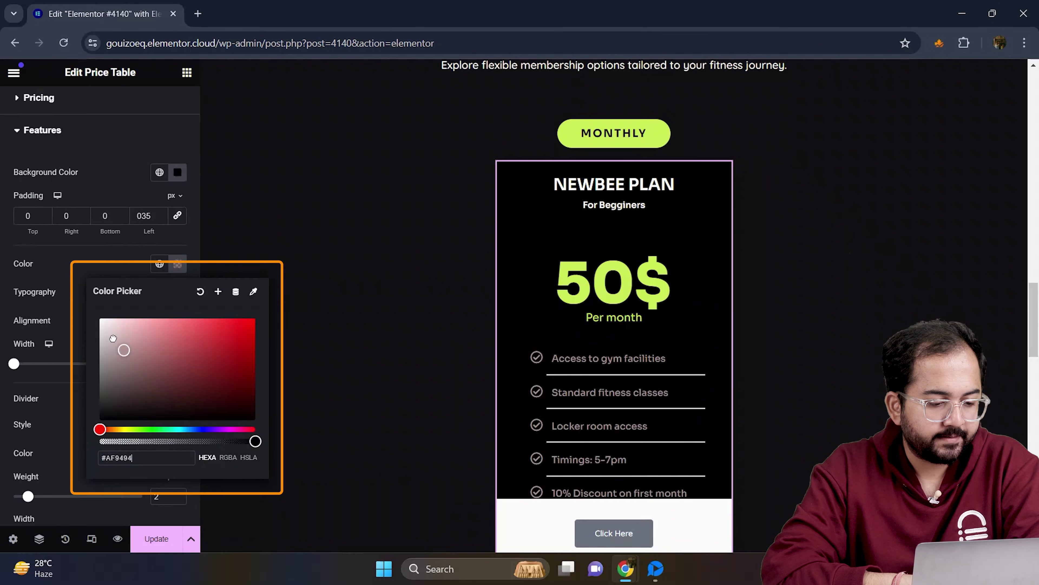
{"action": "left_click_drag", "start_coordinate": [121, 343], "coordinate": [90, 311]}
{"action": "left_click", "coordinate": [80, 335]}
Give the footer button a solid border 2 wide.
{"action": "scroll", "coordinate": [69, 418], "scroll_direction": "down", "scroll_amount": 5}
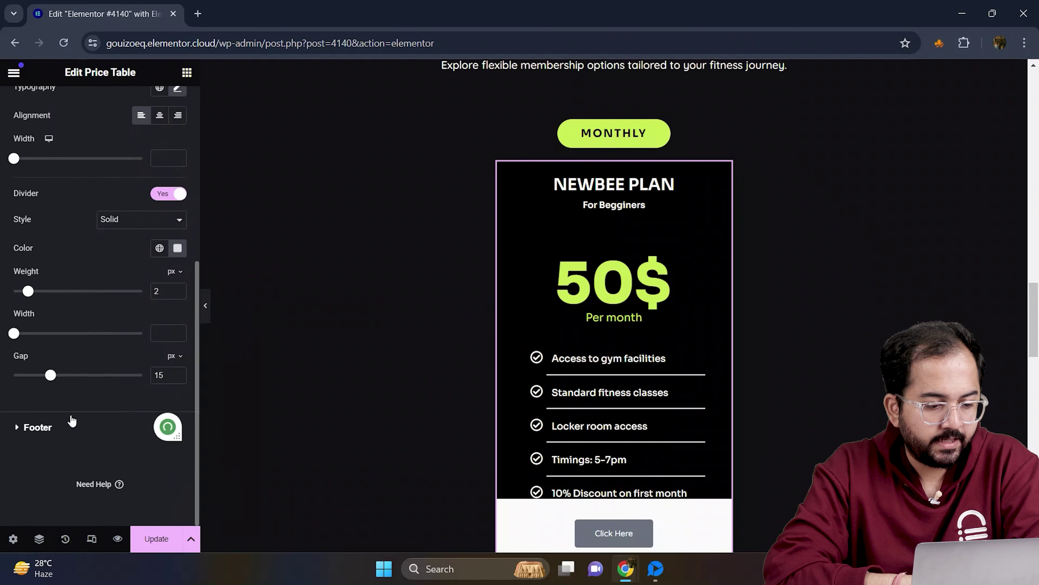
{"action": "left_click", "coordinate": [70, 424]}
{"action": "scroll", "coordinate": [54, 380], "scroll_direction": "down", "scroll_amount": 3}
{"action": "scroll", "coordinate": [54, 380], "scroll_direction": "down", "scroll_amount": 1}
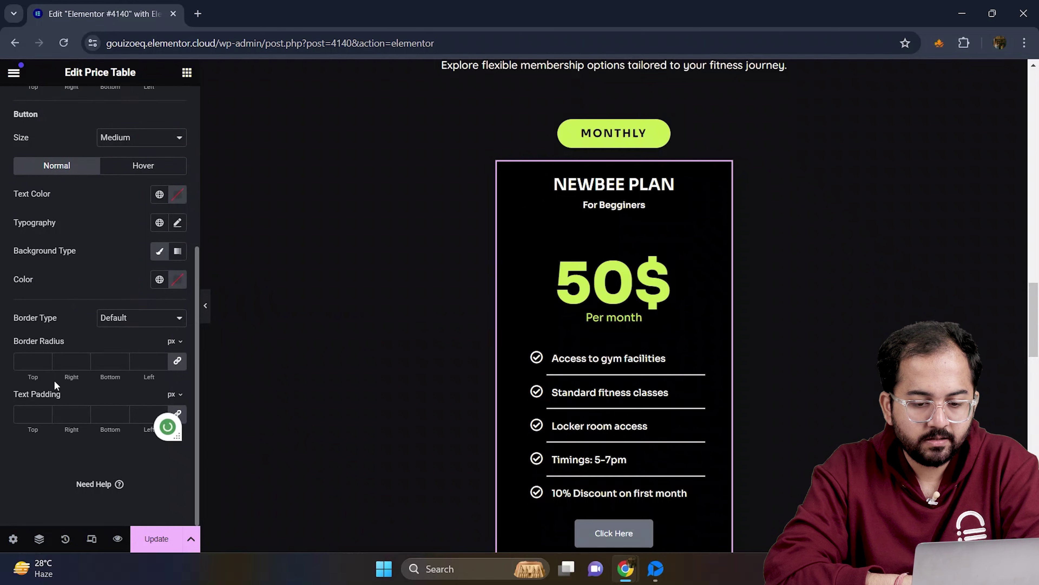
{"action": "left_click", "coordinate": [135, 319]}
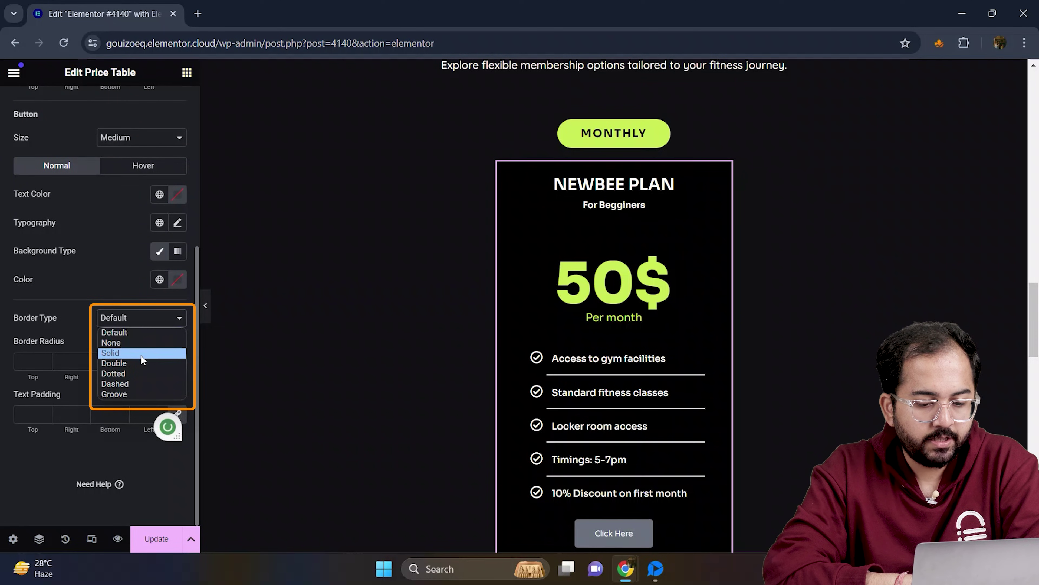
{"action": "left_click", "coordinate": [140, 353]}
{"action": "left_click", "coordinate": [34, 360]}
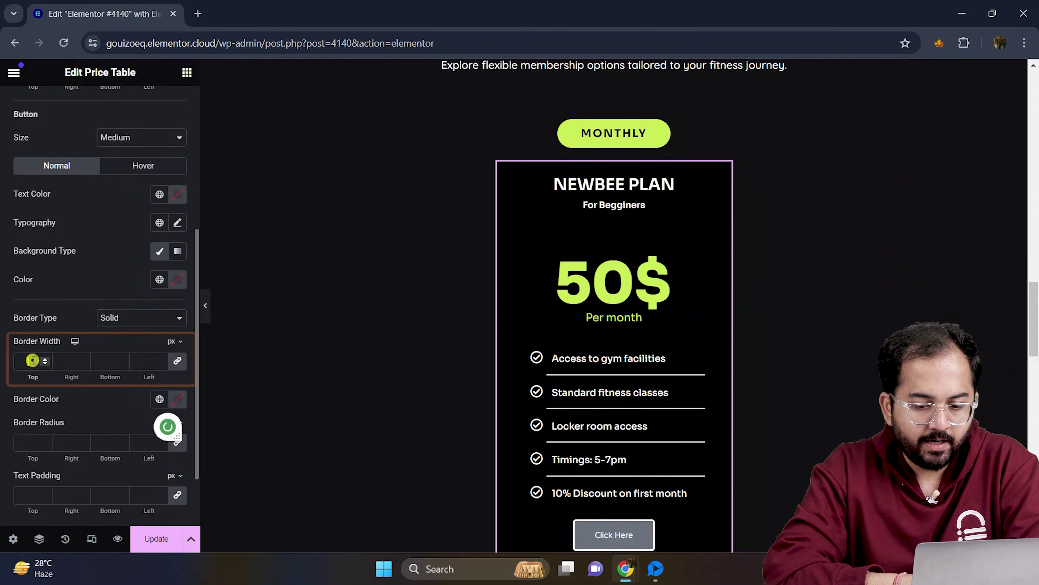
{"action": "type", "text": "2"}
Set the button corner radius to 30 and its colour to lime #C9EB55.
{"action": "scroll", "coordinate": [34, 360], "scroll_direction": "down", "scroll_amount": 2}
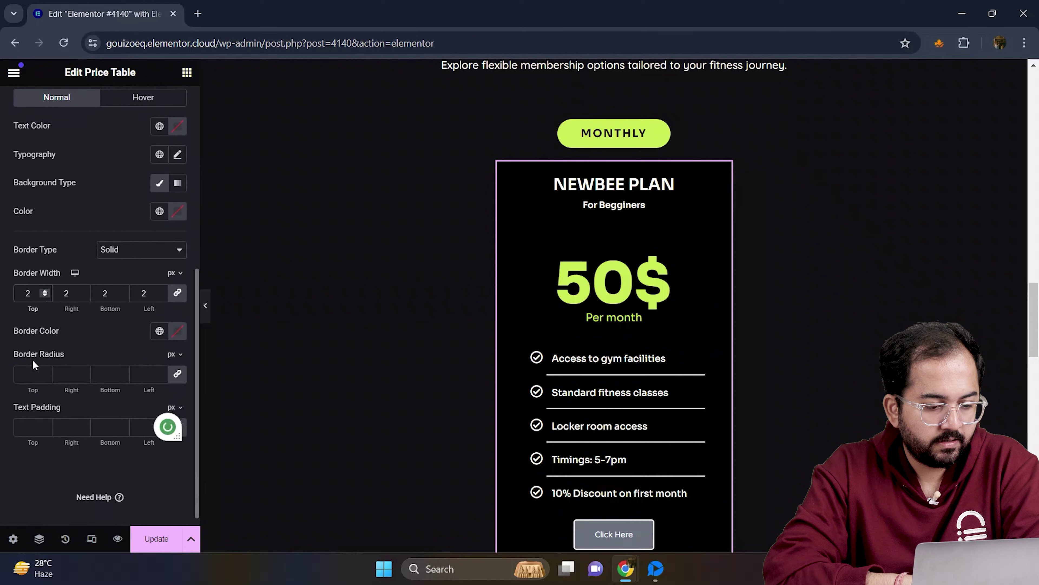
{"action": "left_click", "coordinate": [35, 365]}
{"action": "type", "text": "30"}
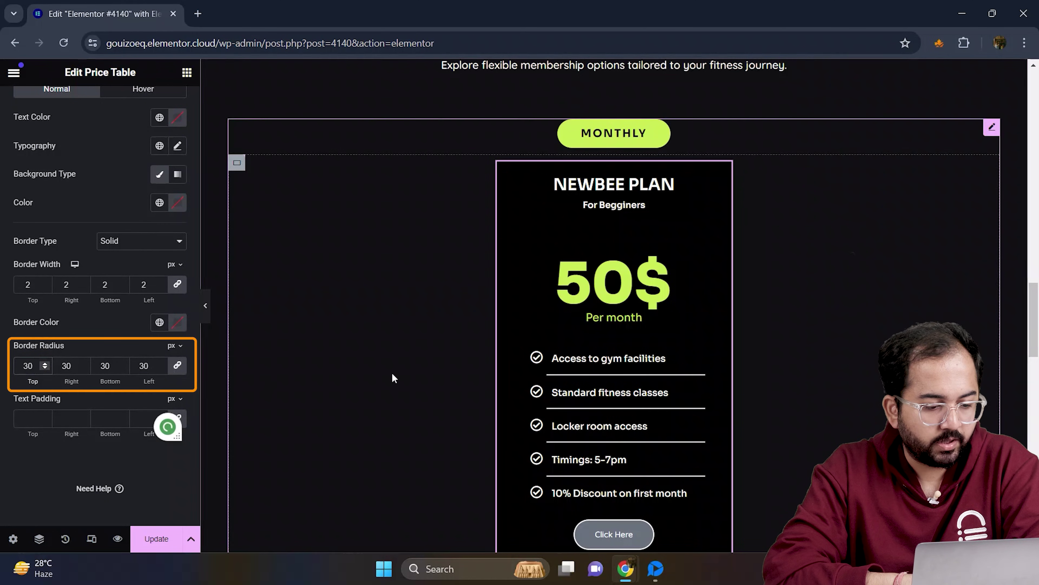
{"action": "scroll", "coordinate": [394, 376], "scroll_direction": "down", "scroll_amount": 2}
{"action": "scroll", "coordinate": [150, 263], "scroll_direction": "up", "scroll_amount": 1}
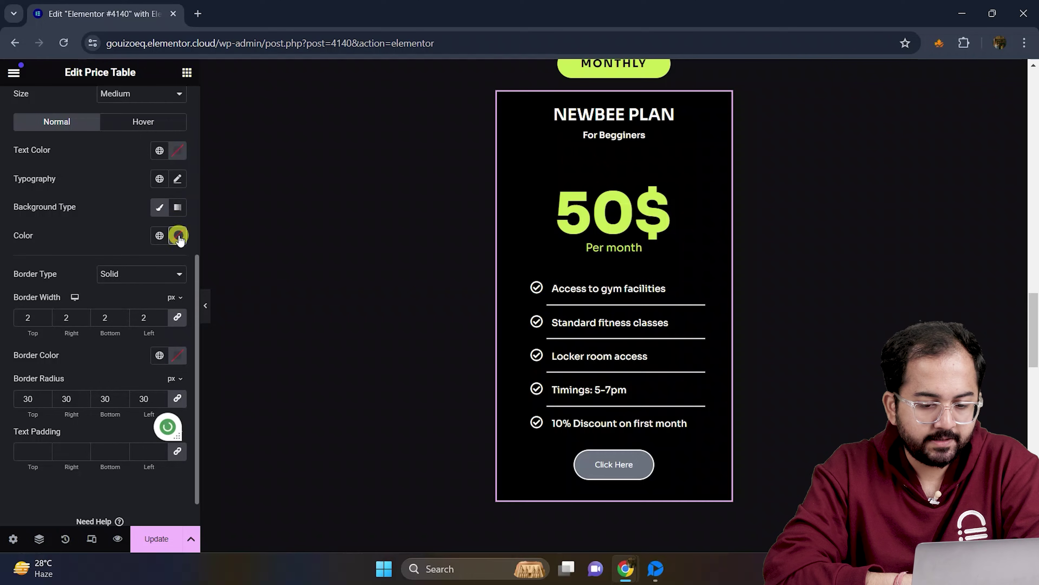
{"action": "left_click", "coordinate": [177, 236]}
{"action": "left_click", "coordinate": [175, 430]}
{"action": "type", "text": "#C9EB55"}
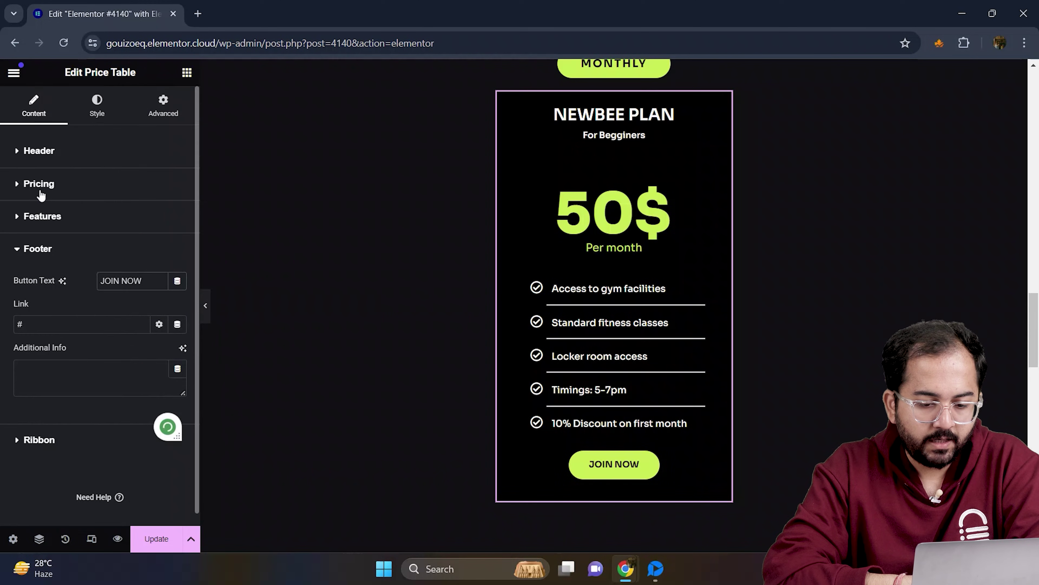
Set the button's hover style to lime text on a black background.
{"action": "left_click", "coordinate": [98, 116]}
{"action": "scroll", "coordinate": [97, 423], "scroll_direction": "down", "scroll_amount": 3}
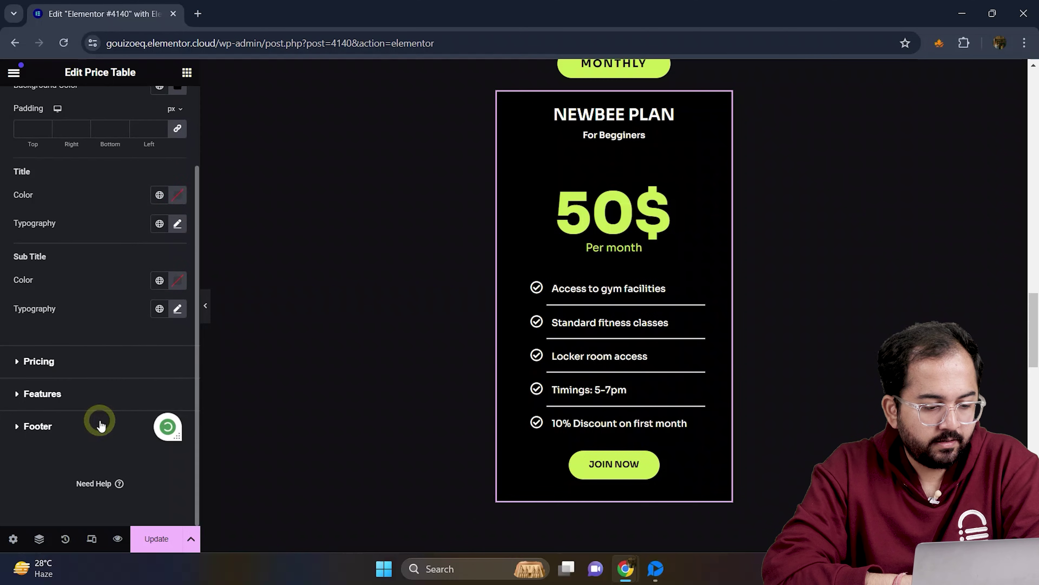
{"action": "left_click", "coordinate": [98, 423]}
{"action": "scroll", "coordinate": [102, 425], "scroll_direction": "down", "scroll_amount": 2}
{"action": "scroll", "coordinate": [101, 425], "scroll_direction": "down", "scroll_amount": 2}
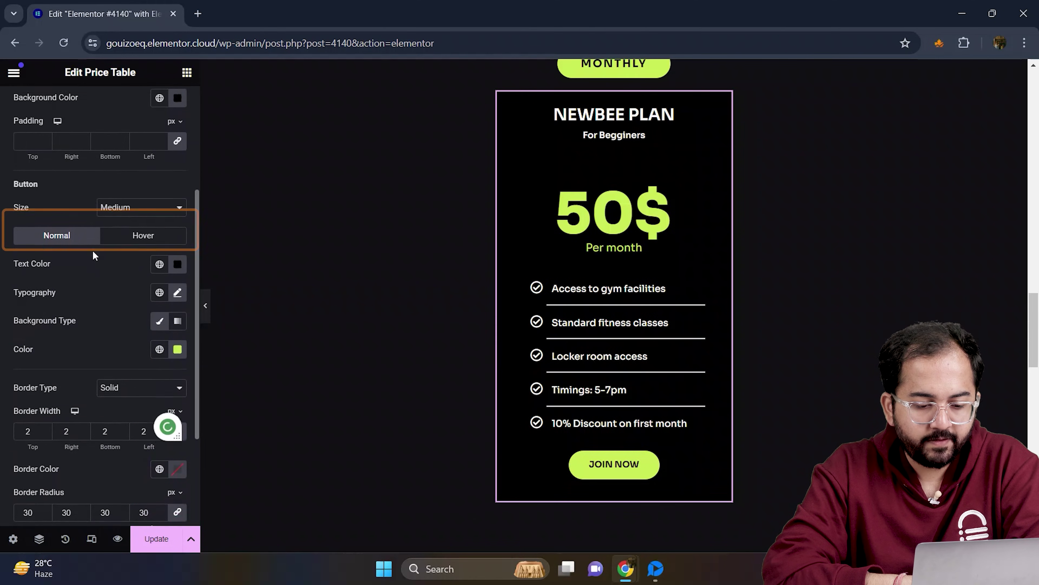
{"action": "left_click", "coordinate": [137, 229]}
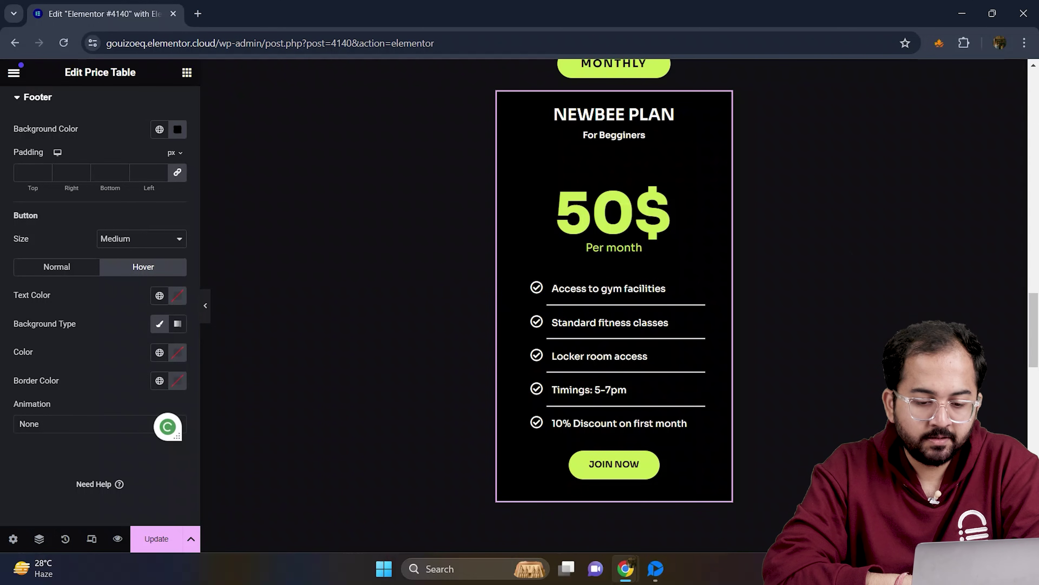
{"action": "scroll", "coordinate": [614, 287], "scroll_direction": "up", "scroll_amount": 2}
{"action": "scroll", "coordinate": [100, 286], "scroll_direction": "up", "scroll_amount": 4}
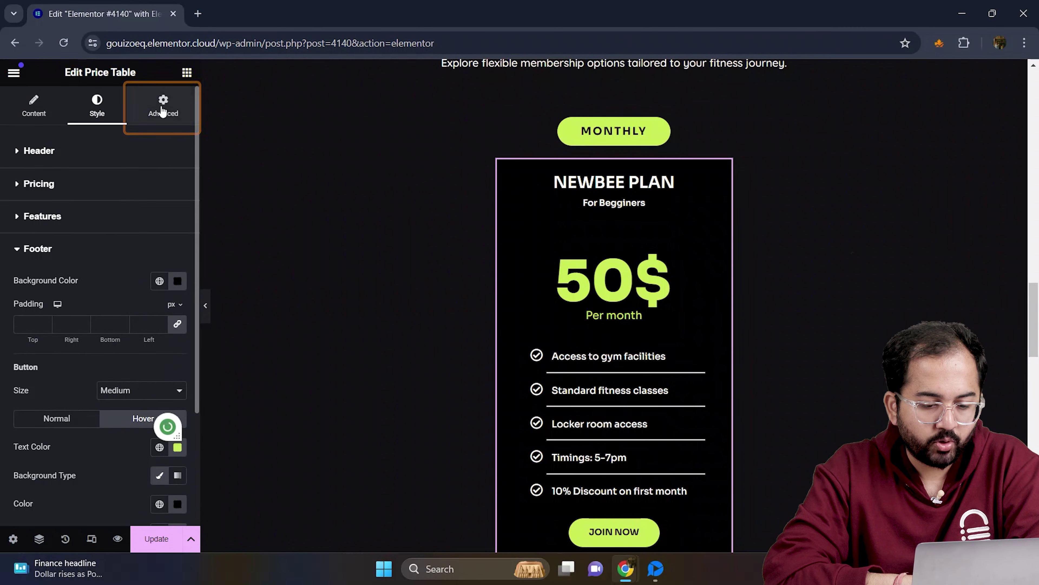
Give the whole price card a 2px solid border with 30px rounded corners.
{"action": "left_click", "coordinate": [162, 109]}
{"action": "scroll", "coordinate": [102, 356], "scroll_direction": "down", "scroll_amount": 10}
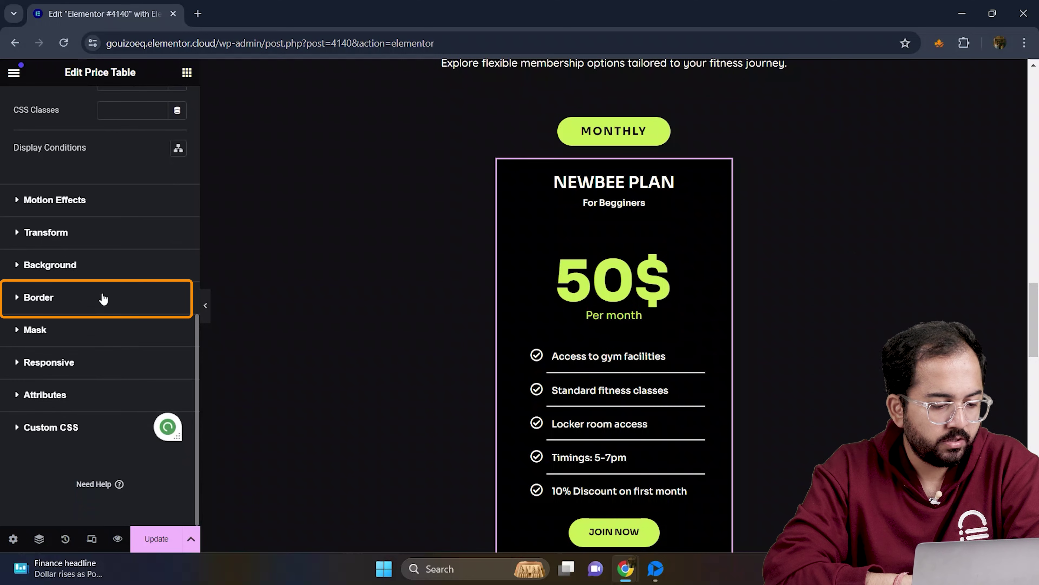
{"action": "left_click", "coordinate": [104, 298]}
{"action": "scroll", "coordinate": [107, 346], "scroll_direction": "down", "scroll_amount": 2}
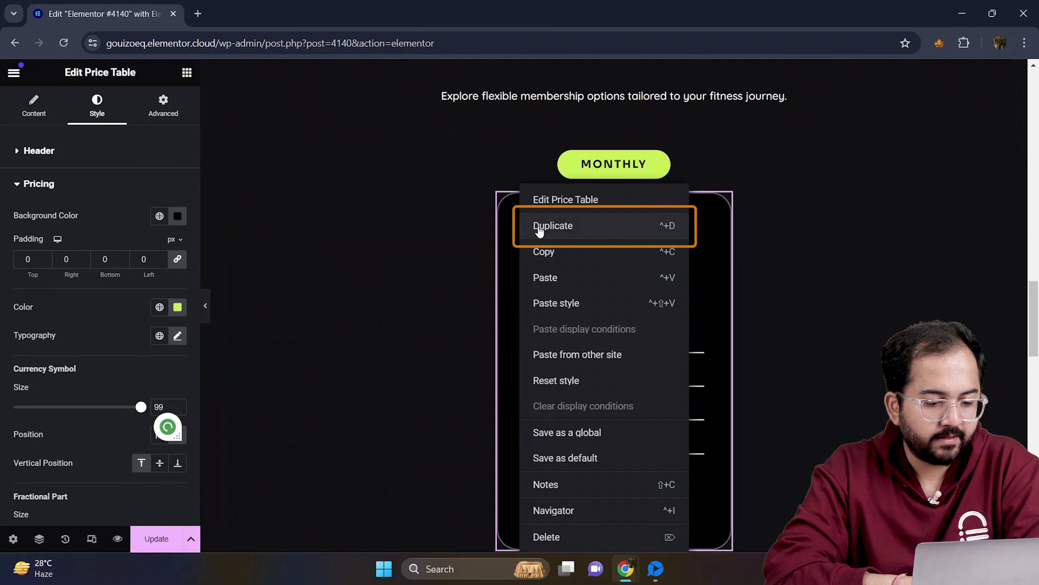
Duplicate the price card twice to make three plan cards.
{"action": "left_click", "coordinate": [547, 226]}
{"action": "right_click", "coordinate": [675, 227]}
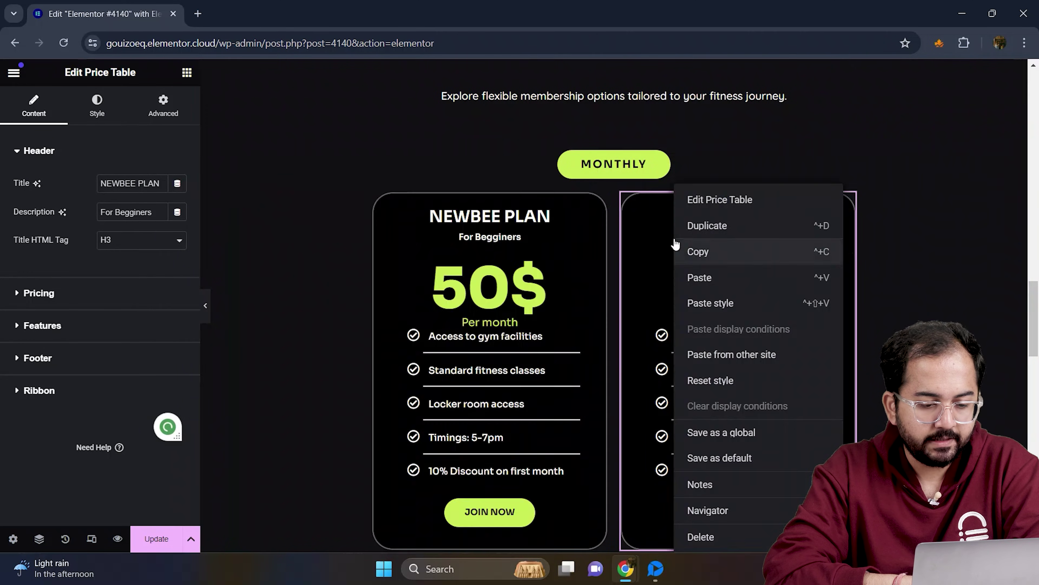
{"action": "left_click", "coordinate": [708, 227]}
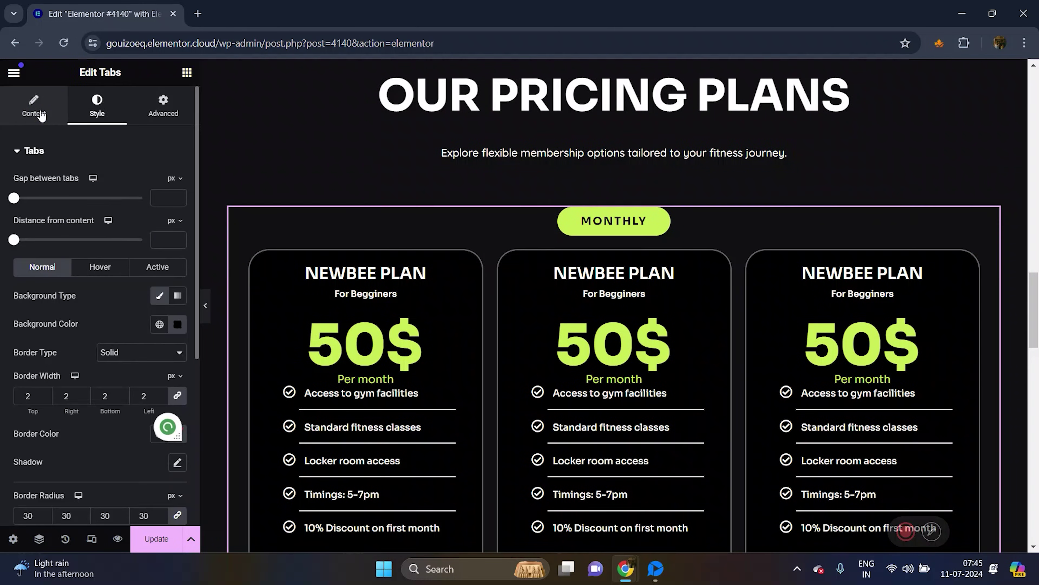
Duplicate the MONTHLY tab twice to create the Quarterly and Annually tabs.
{"action": "left_click", "coordinate": [41, 114]}
{"action": "left_click", "coordinate": [177, 203]}
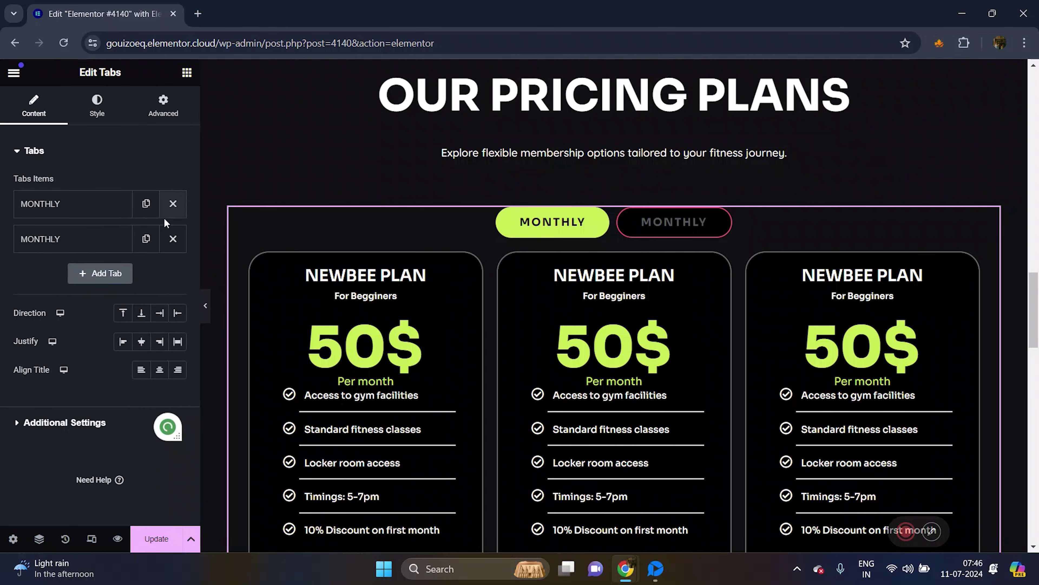
{"action": "left_click", "coordinate": [146, 239]}
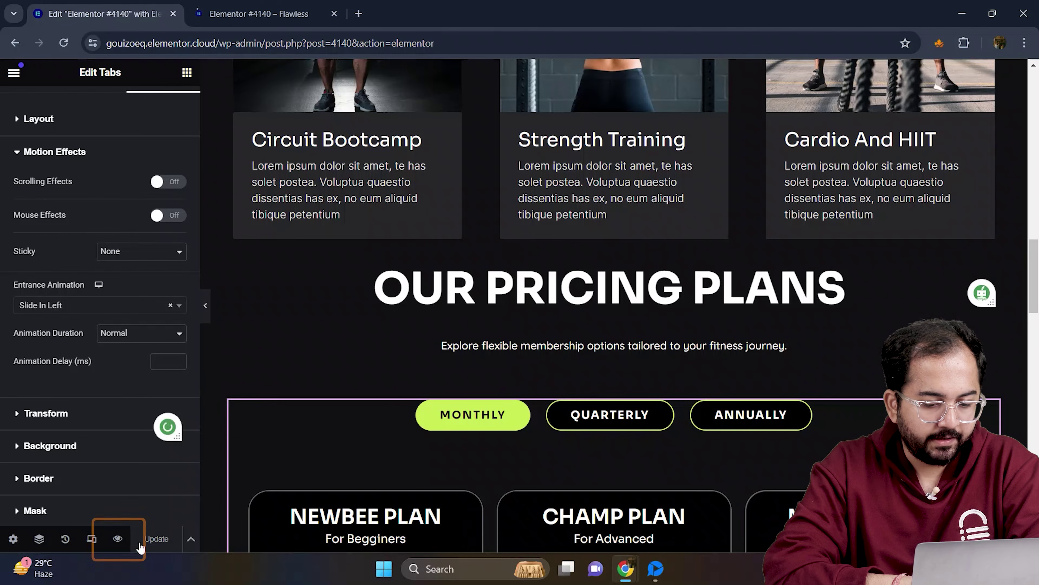
Preview the page and switch Quarterly, Annually, then Monthly to check each tab's prices.
{"action": "left_click", "coordinate": [118, 538]}
{"action": "scroll", "coordinate": [432, 471], "scroll_direction": "down", "scroll_amount": 15}
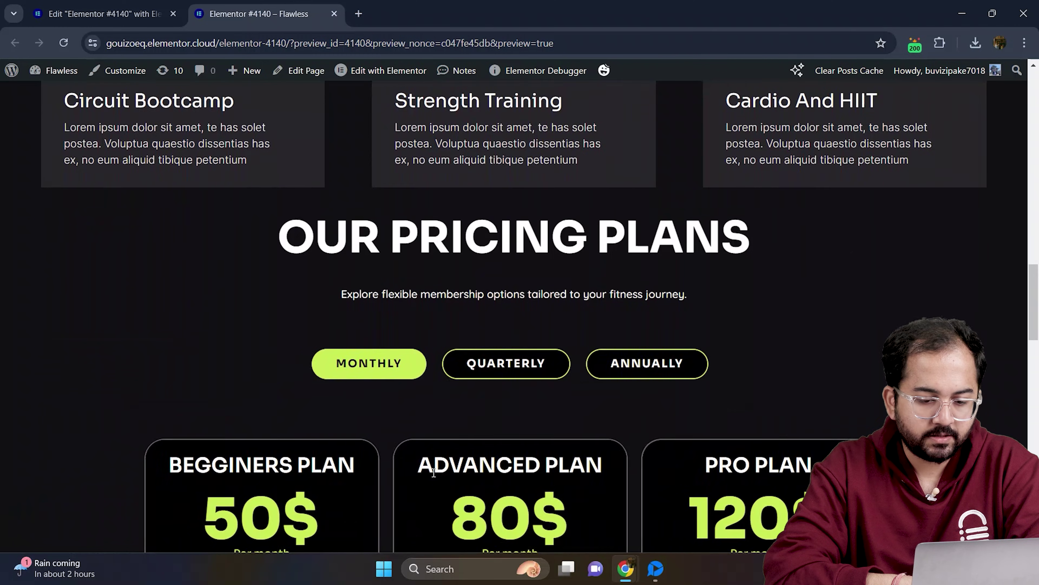
{"action": "scroll", "coordinate": [432, 471], "scroll_direction": "down", "scroll_amount": 2}
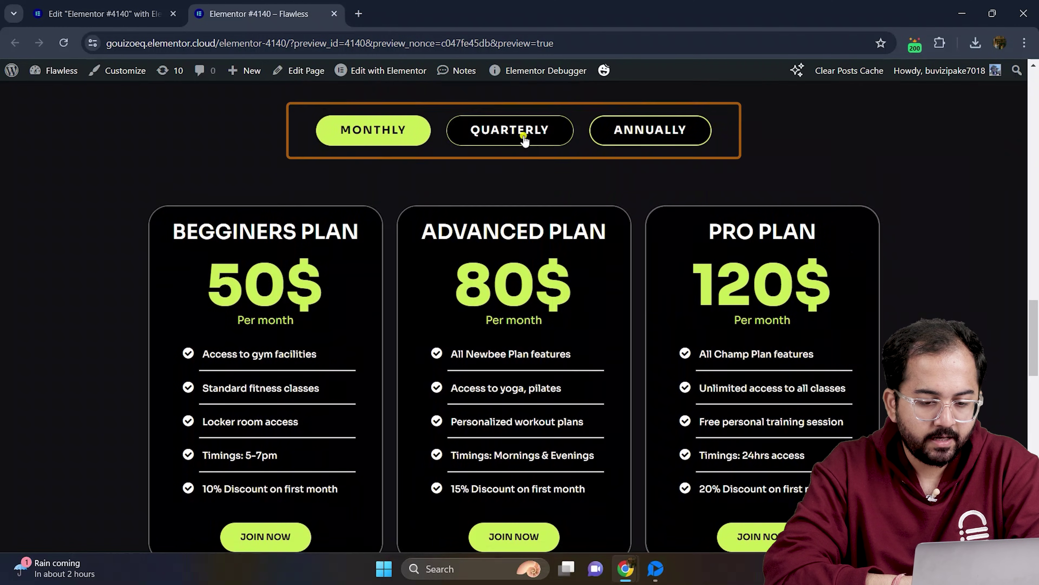
{"action": "left_click", "coordinate": [527, 132]}
{"action": "left_click", "coordinate": [611, 140]}
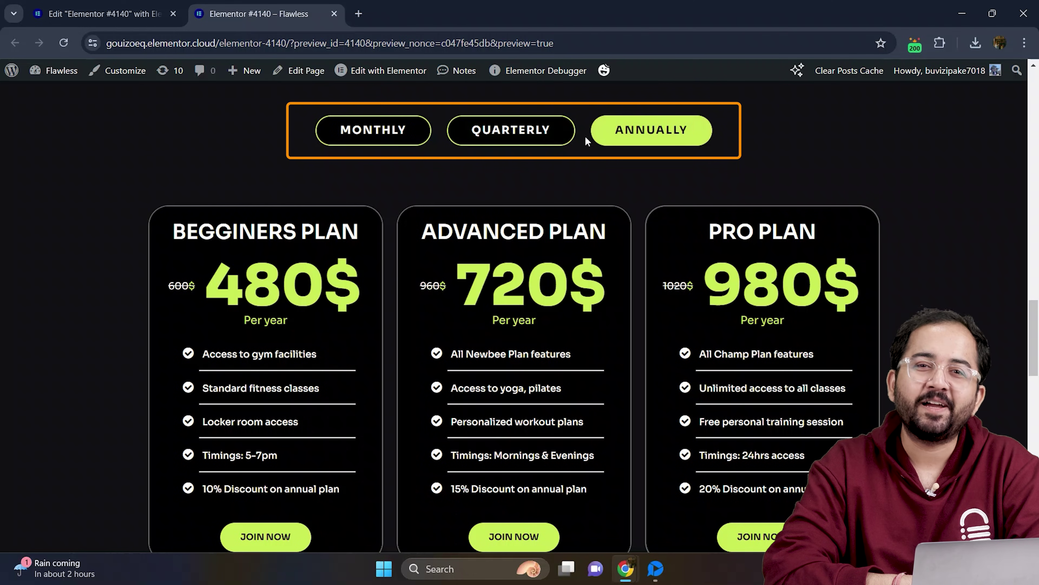
{"action": "left_click", "coordinate": [376, 132]}
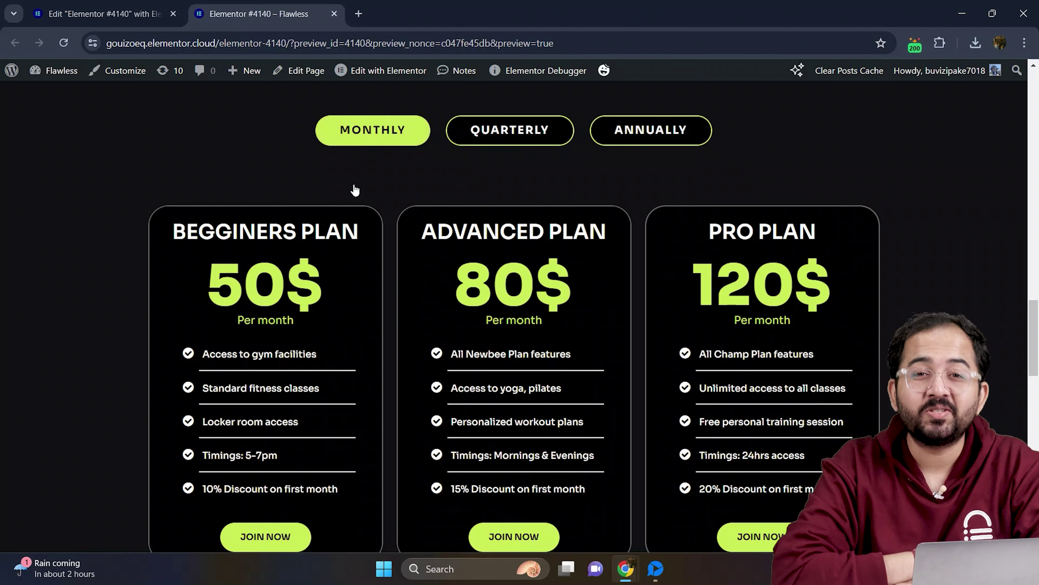